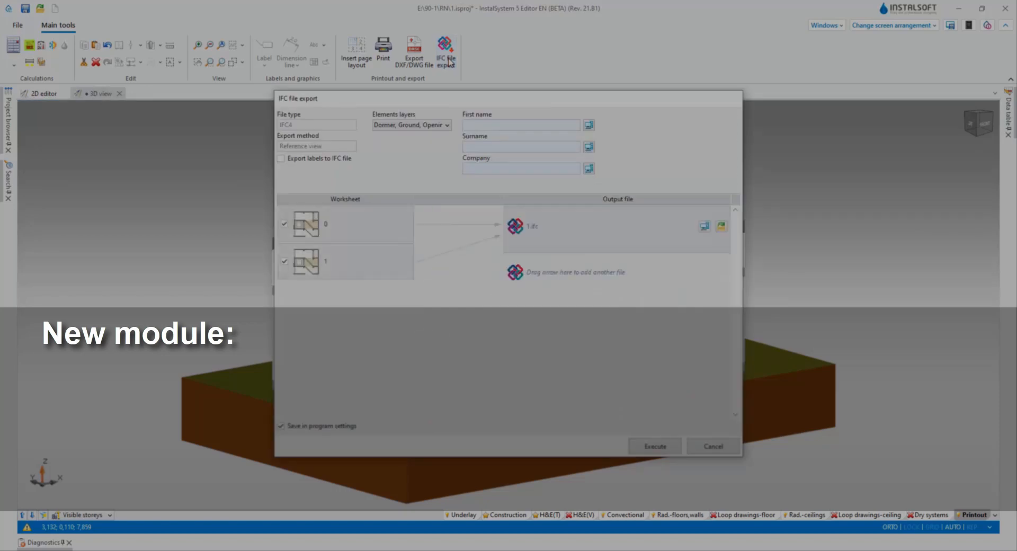
Examine which Building element layers are included in the IFC export.
click(447, 126)
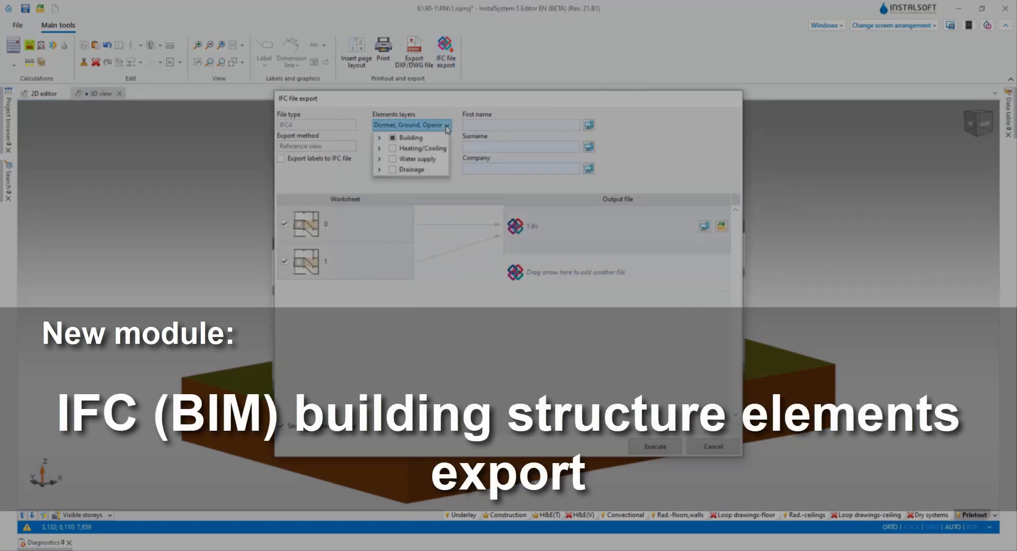
click(379, 138)
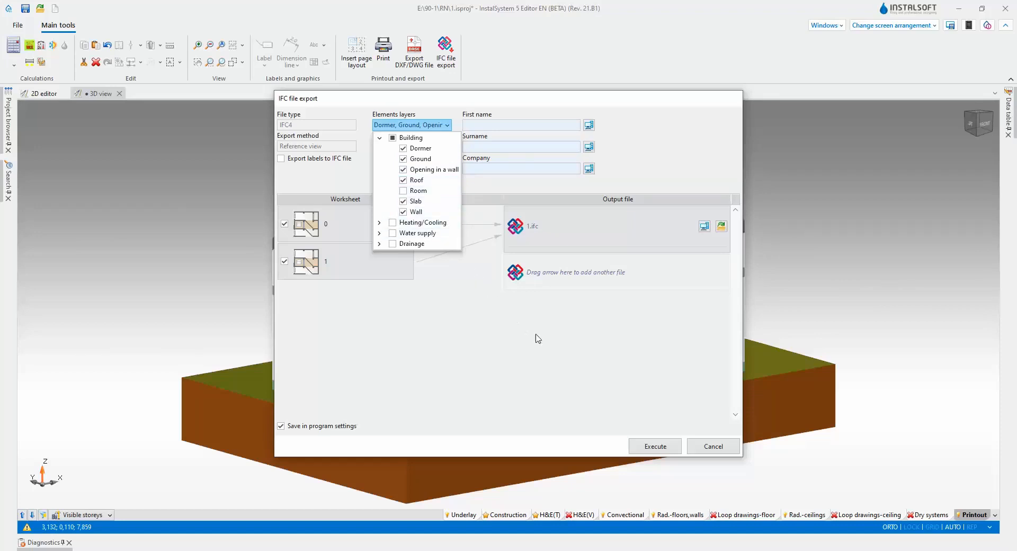
click(589, 370)
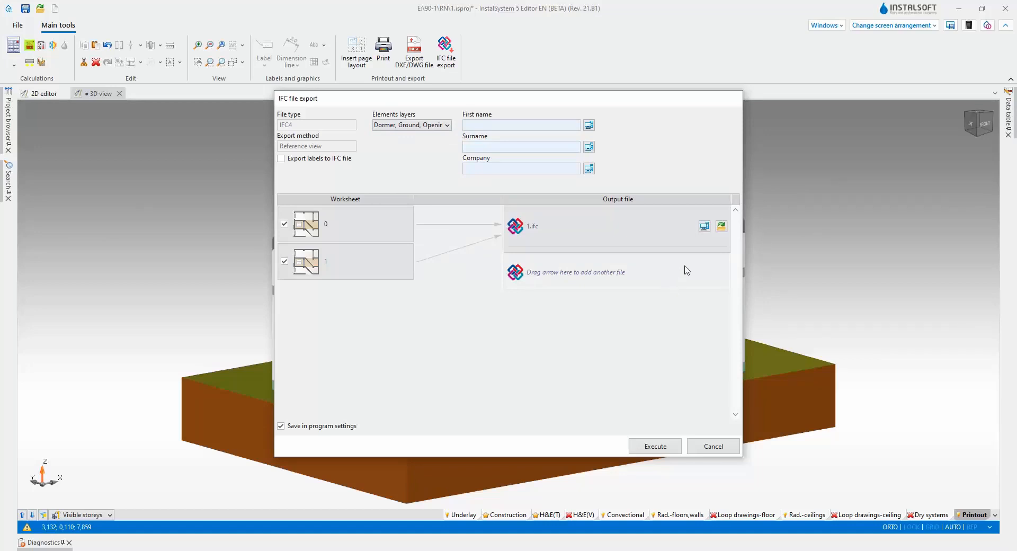
Set the output file to My home.ifc in the New folder directory under 90-1 and run the IFC export.
click(721, 227)
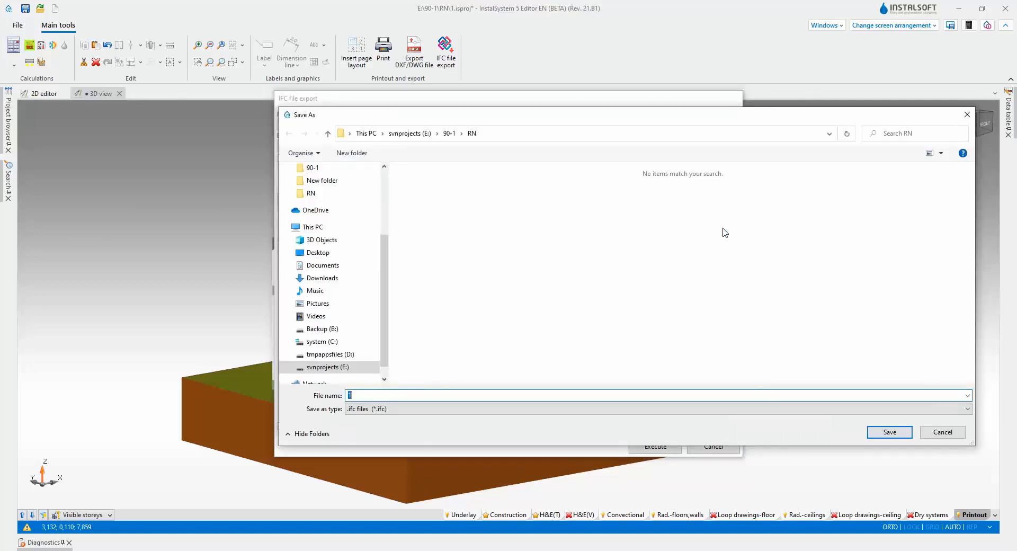
click(322, 180)
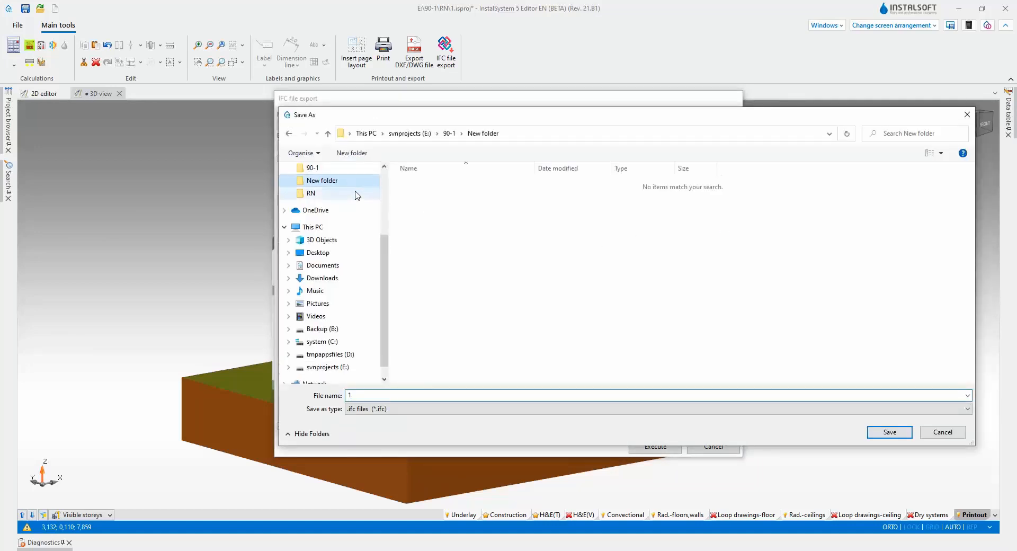
click(415, 396)
click(415, 396)
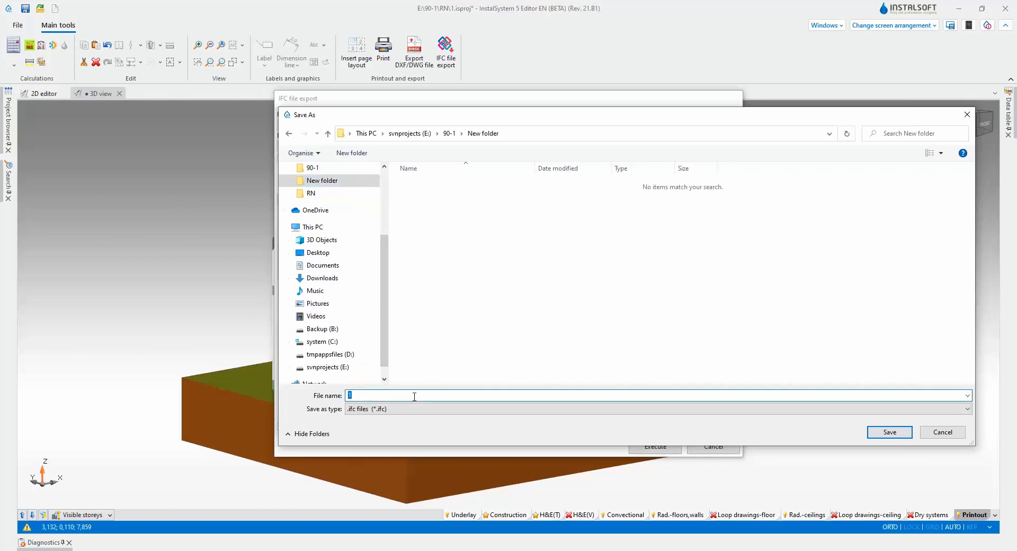
text(My home)
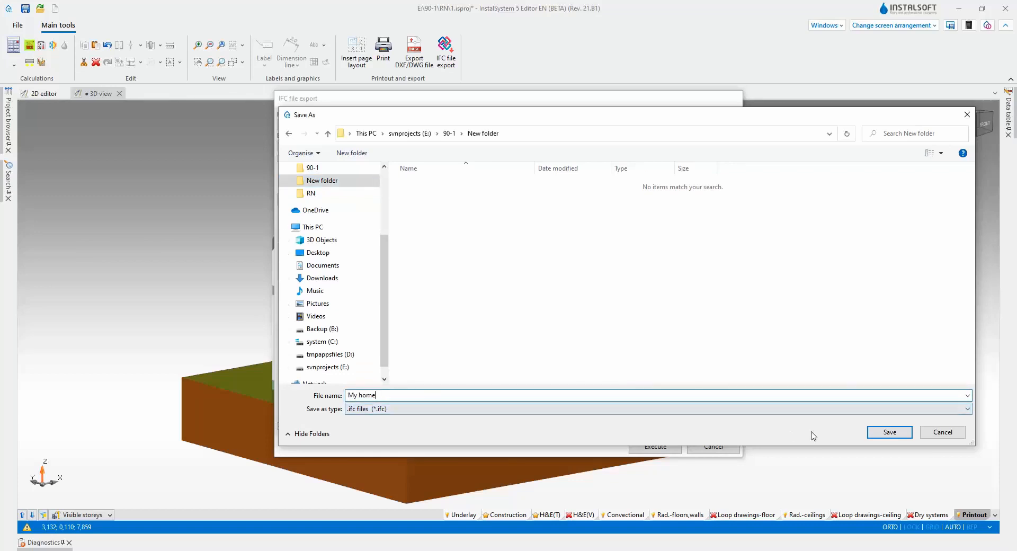
click(879, 433)
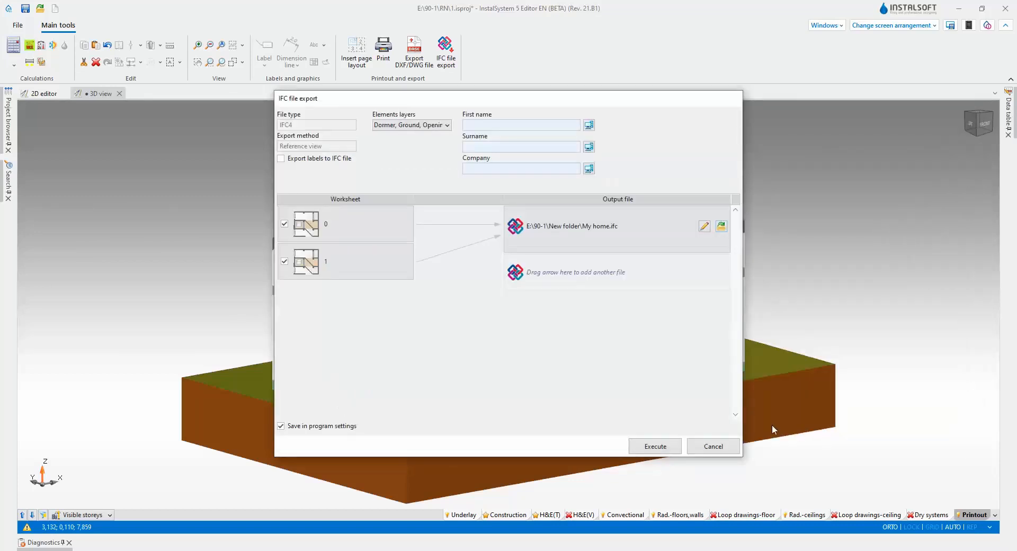
click(655, 445)
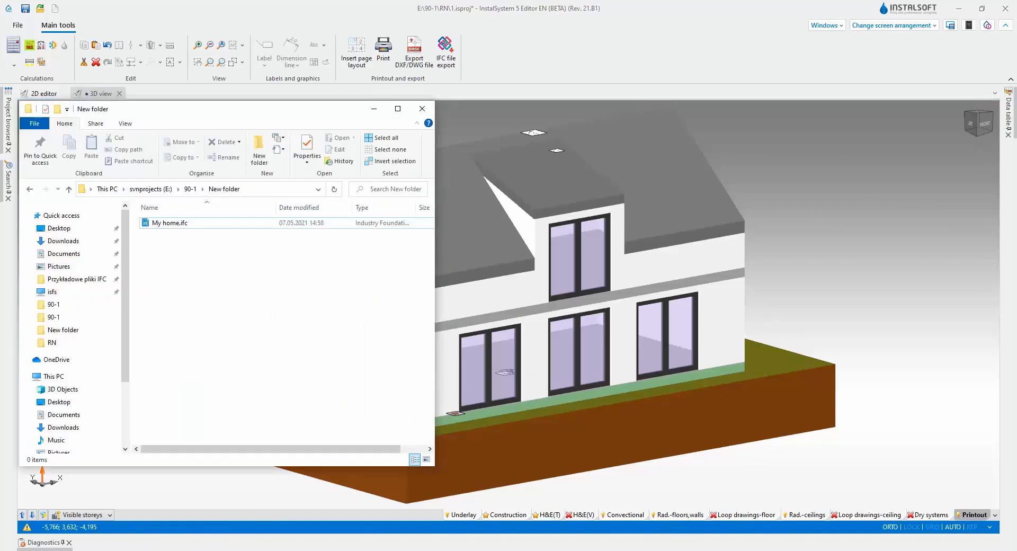
Open the exported My home.ifc in BIM Vision and inspect the house model in 3D.
click(181, 223)
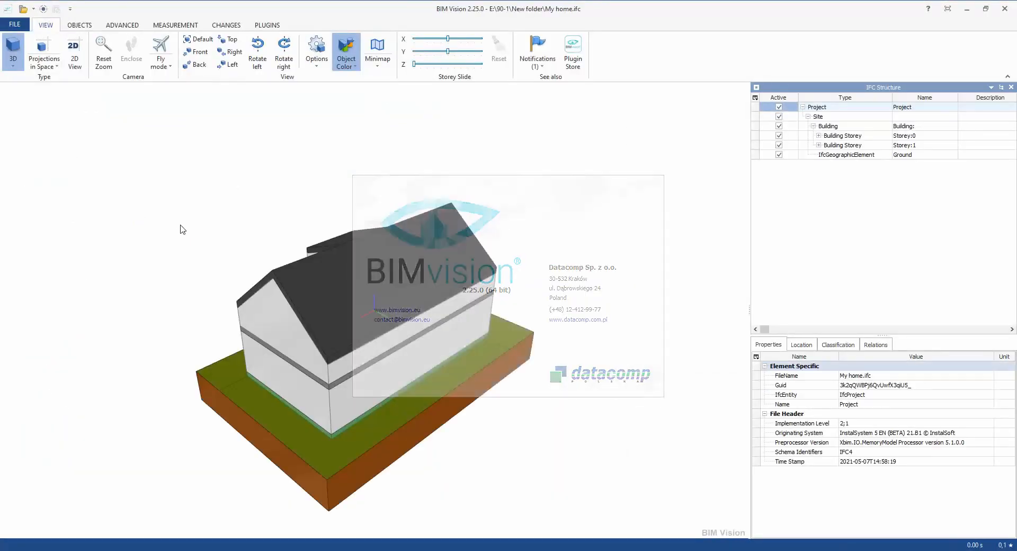
drag(181, 229, 377, 215)
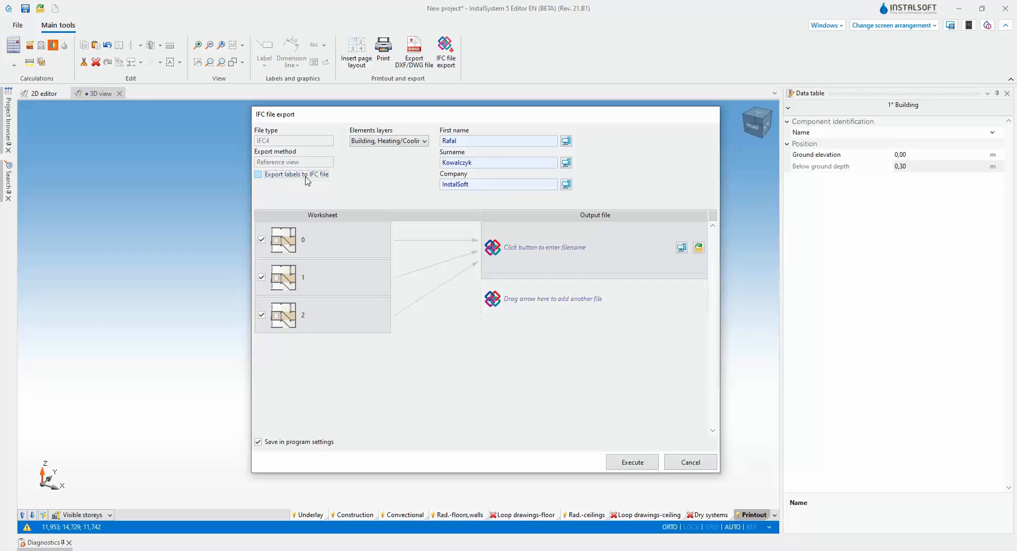
Limit the Water supply layers for the IFC export to Pipe-run and set the company to InstalSoft BIM.
click(424, 141)
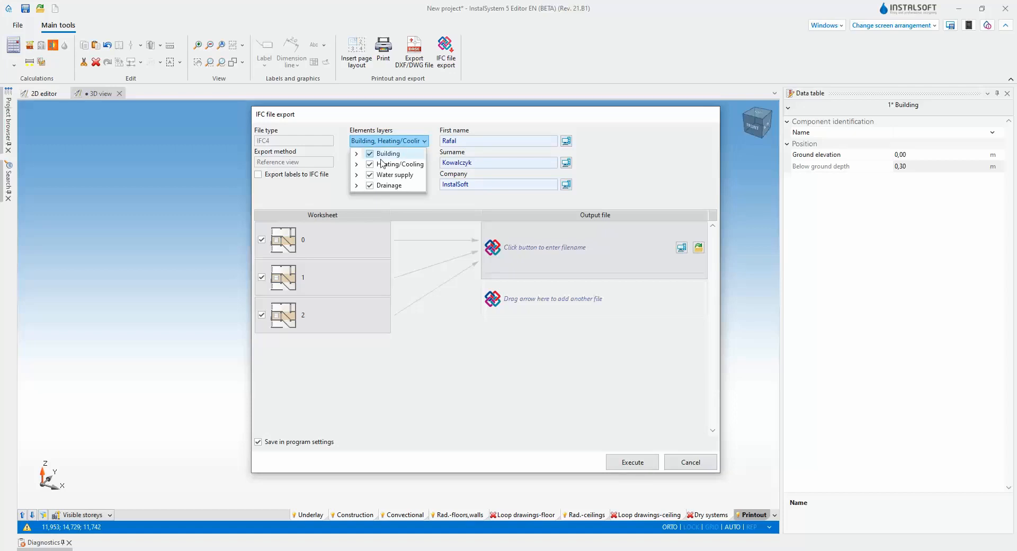
click(357, 164)
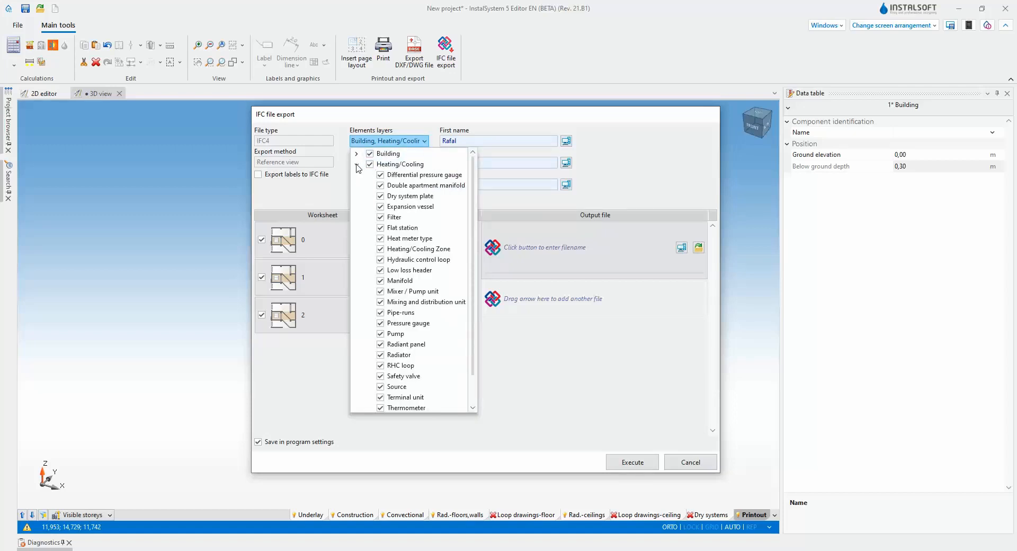
scroll(474, 184, down, 1)
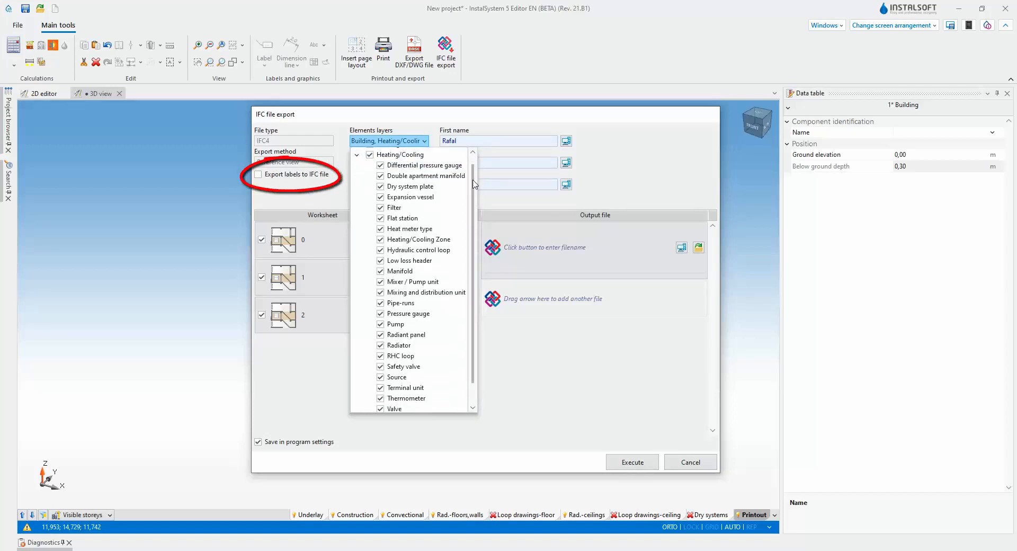
scroll(474, 185, down, 1)
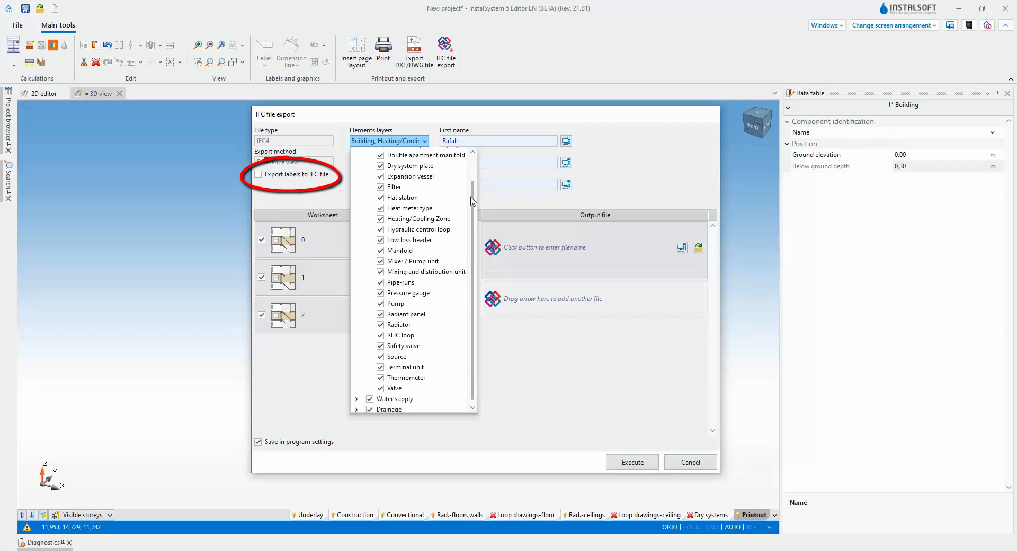
click(356, 395)
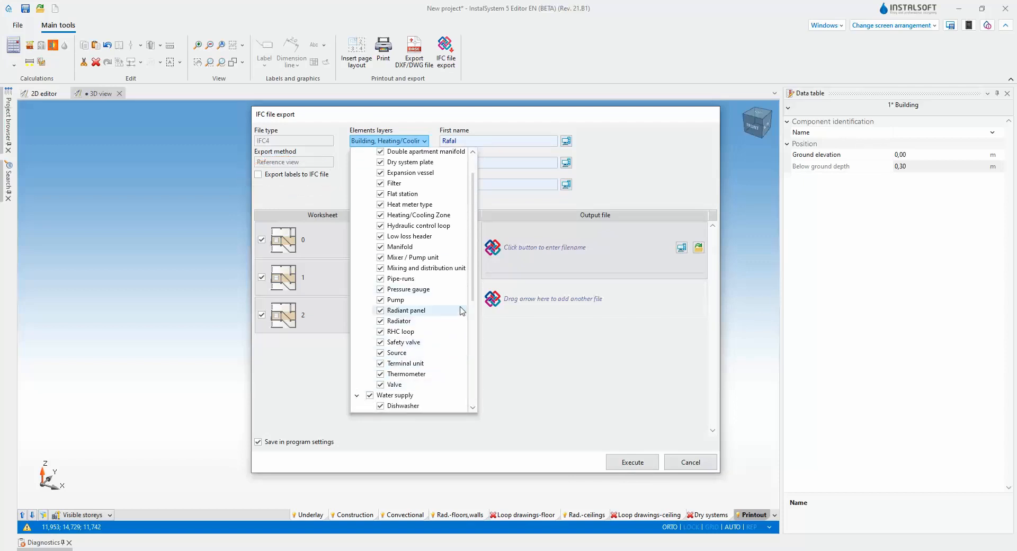
drag(474, 291, 473, 395)
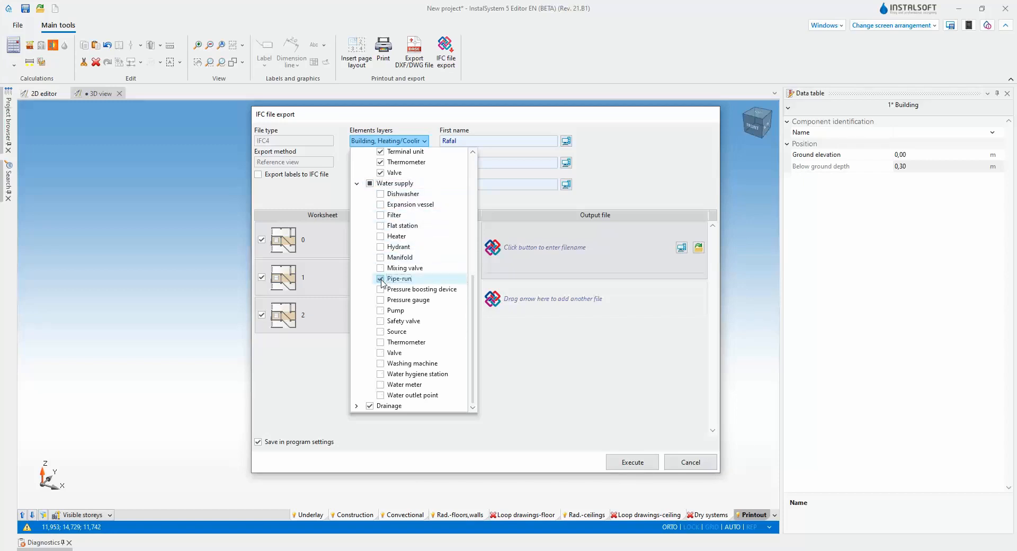
click(611, 185)
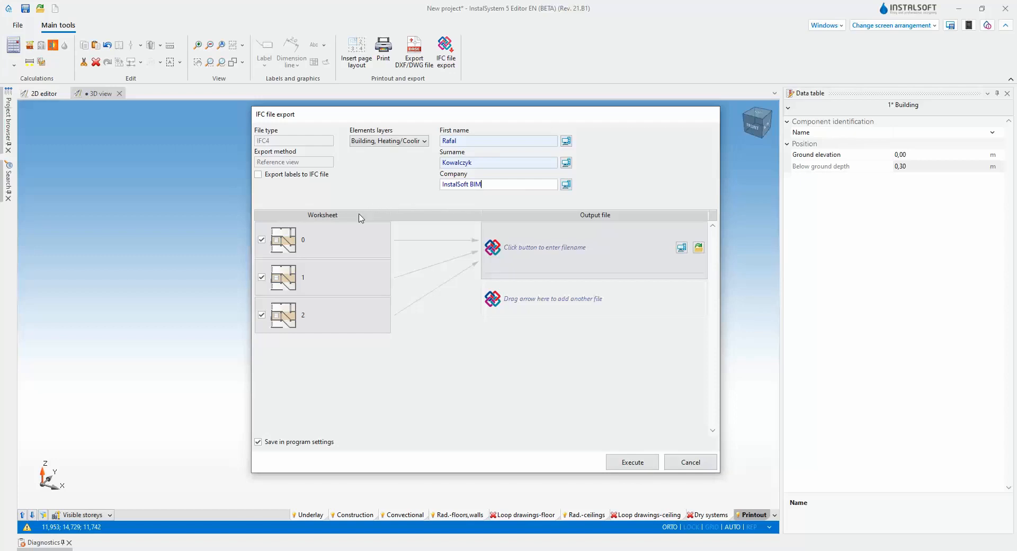
Exclude worksheet 2 from the IFC export and assign worksheet 1 to a second output file.
click(262, 316)
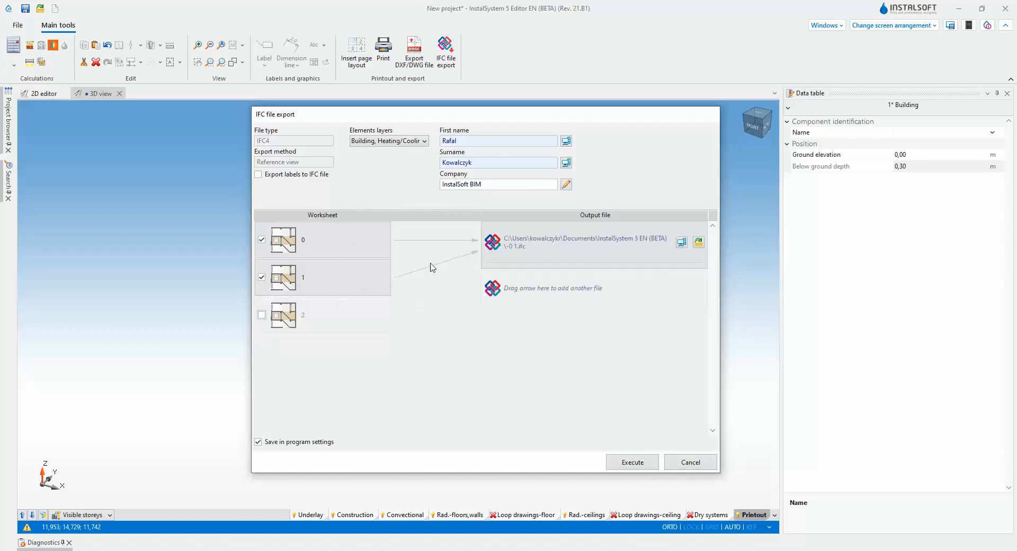
drag(471, 253, 482, 289)
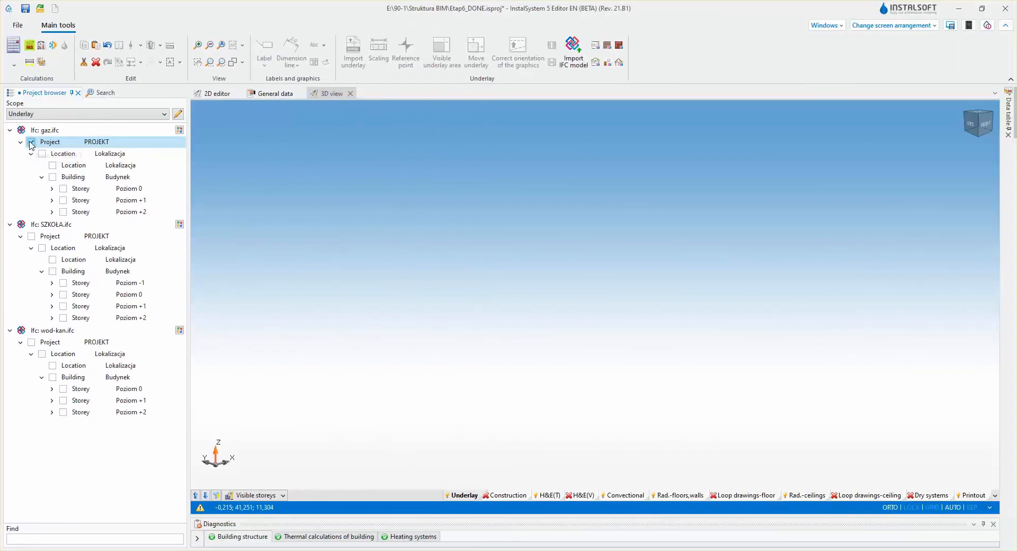
Show the complete gaz.ifc, wod-kan.ifc and SZKOŁA.ifc projects in the 3D view.
click(31, 142)
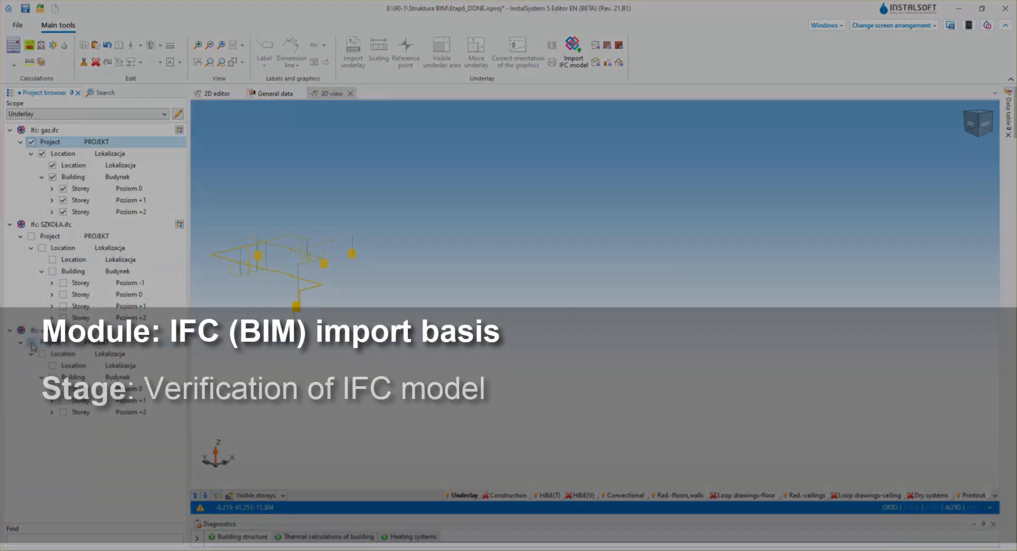
click(31, 342)
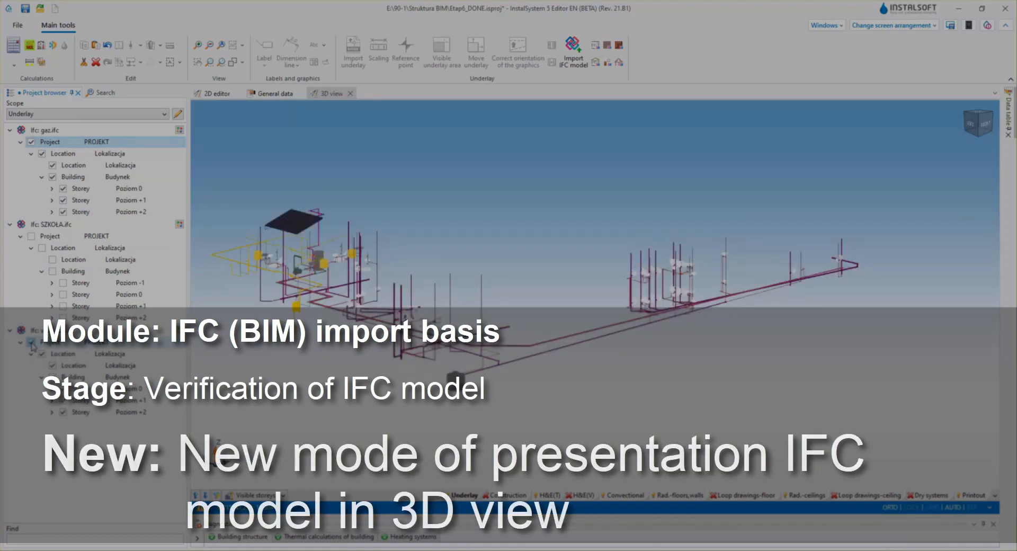
click(32, 236)
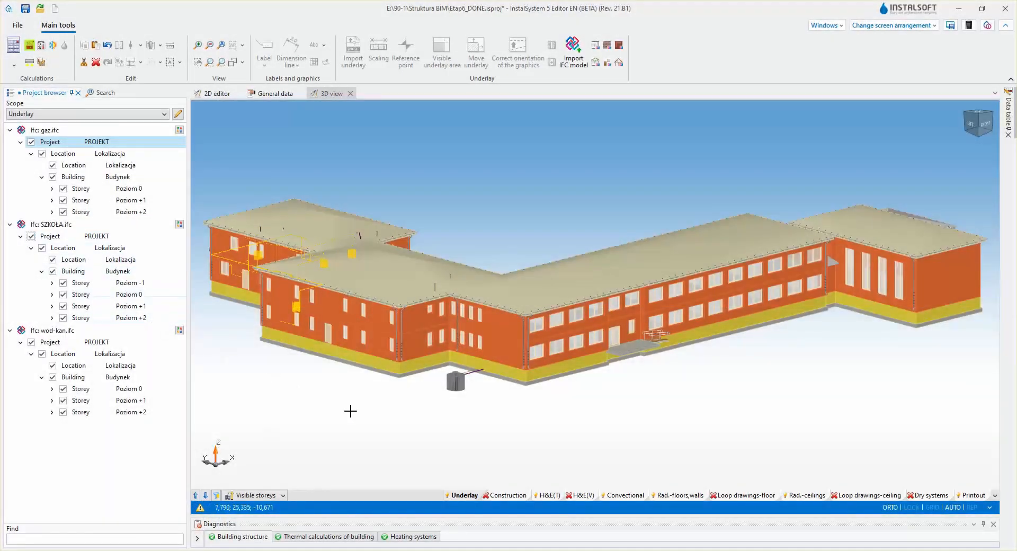
click(429, 445)
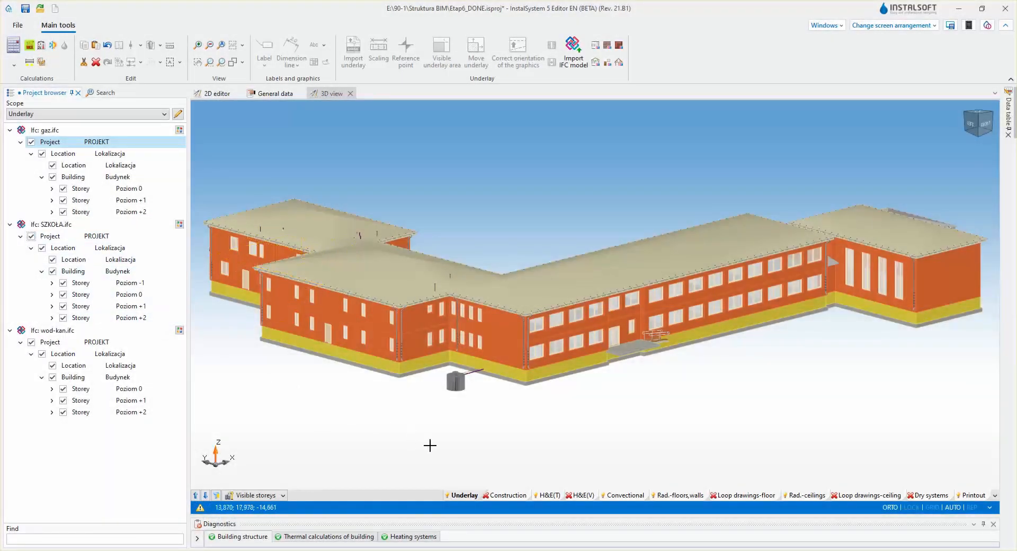
Set the Underlay layer to Visible when inactive (only edges) and make the Construction layer active.
right_click(470, 497)
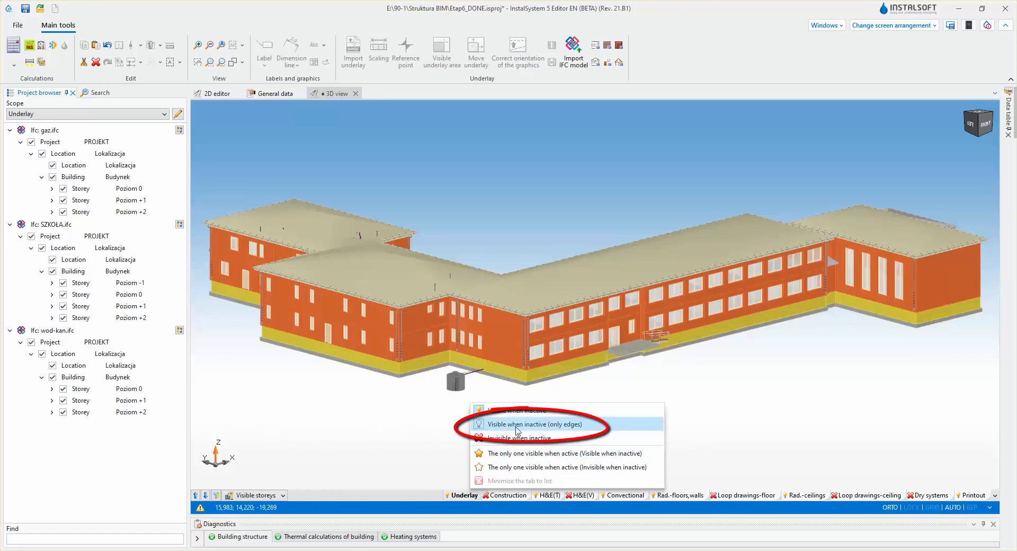
click(595, 425)
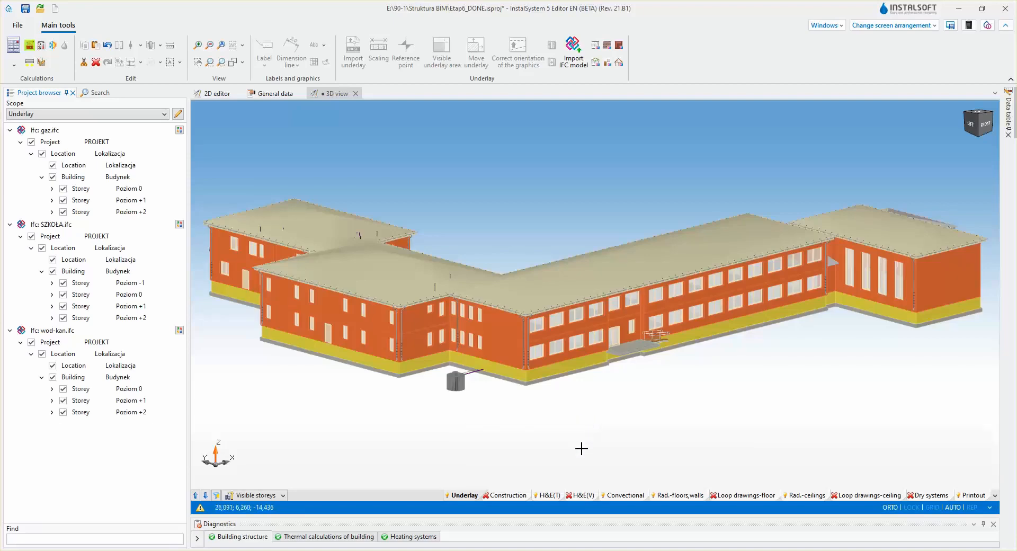
click(506, 496)
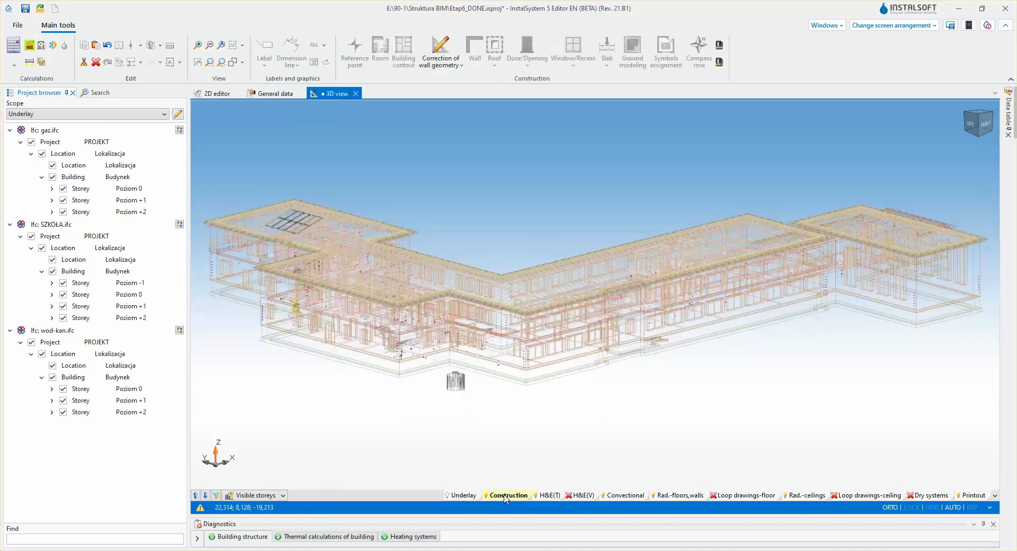
Make storeys Poziom 0, Poziom +1 and Poziom +2 visible in the 3D view.
click(256, 495)
click(249, 520)
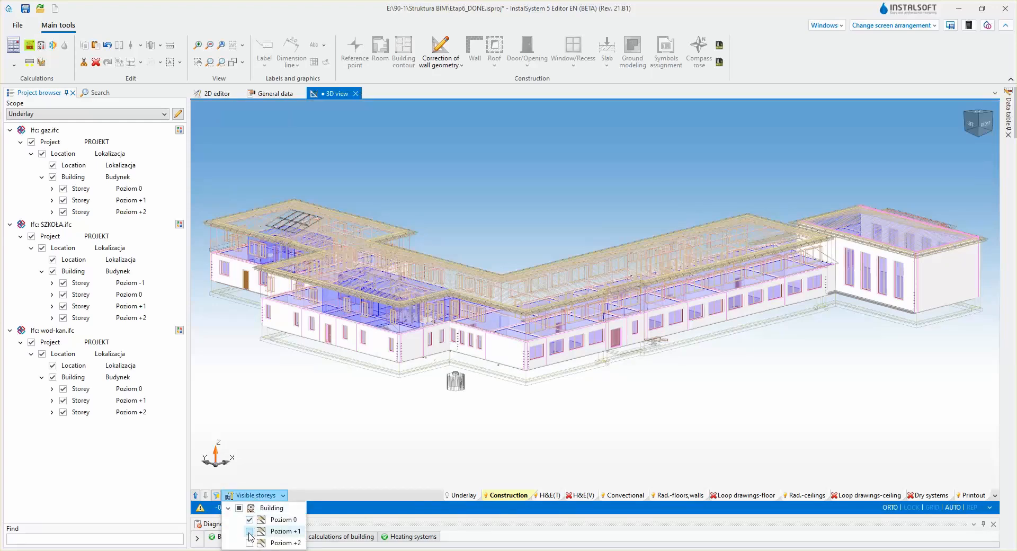
click(249, 531)
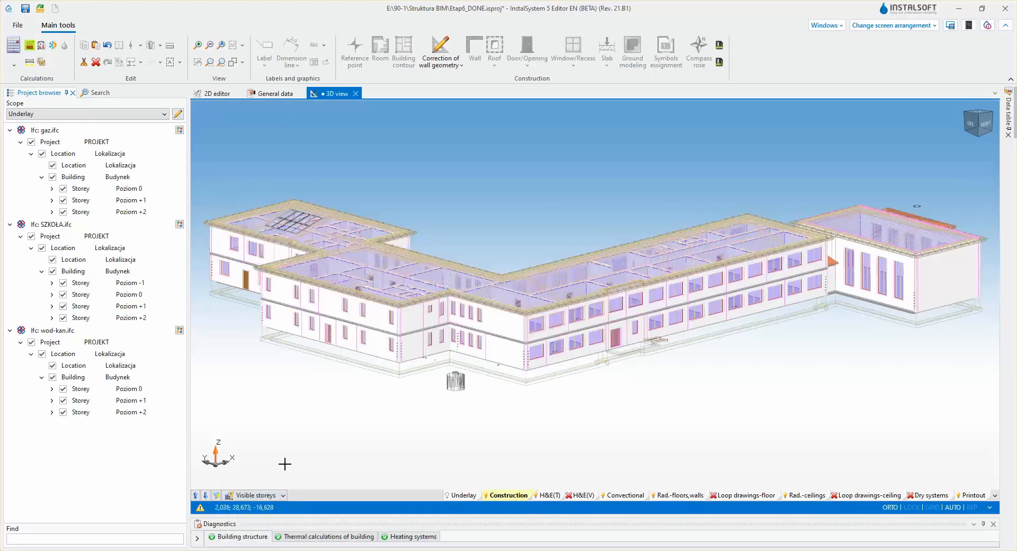
click(270, 495)
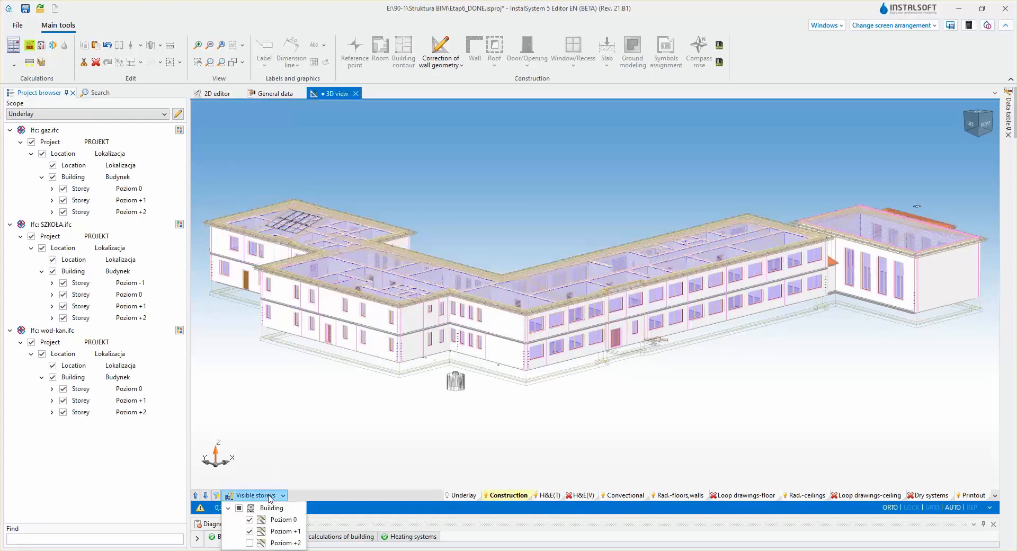
click(250, 543)
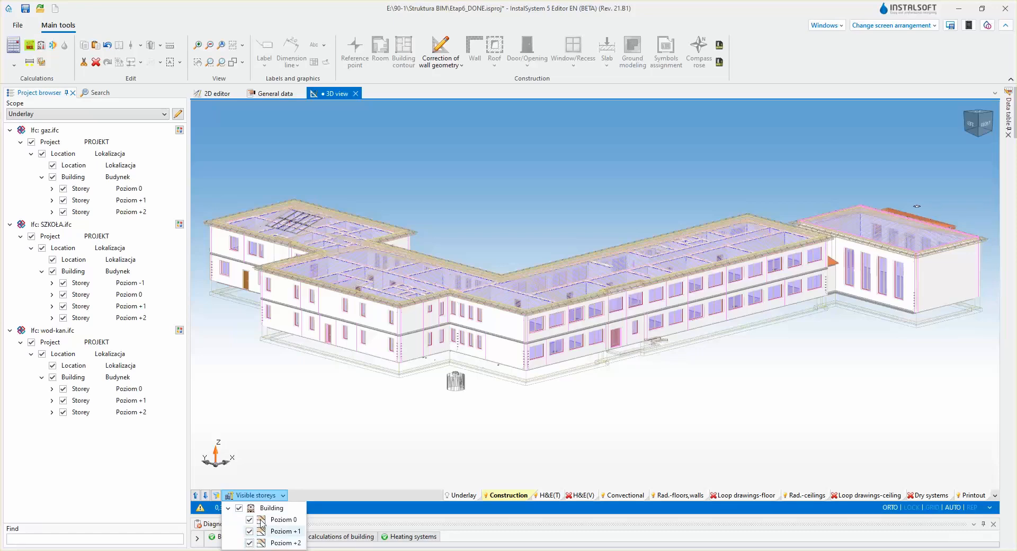
click(307, 437)
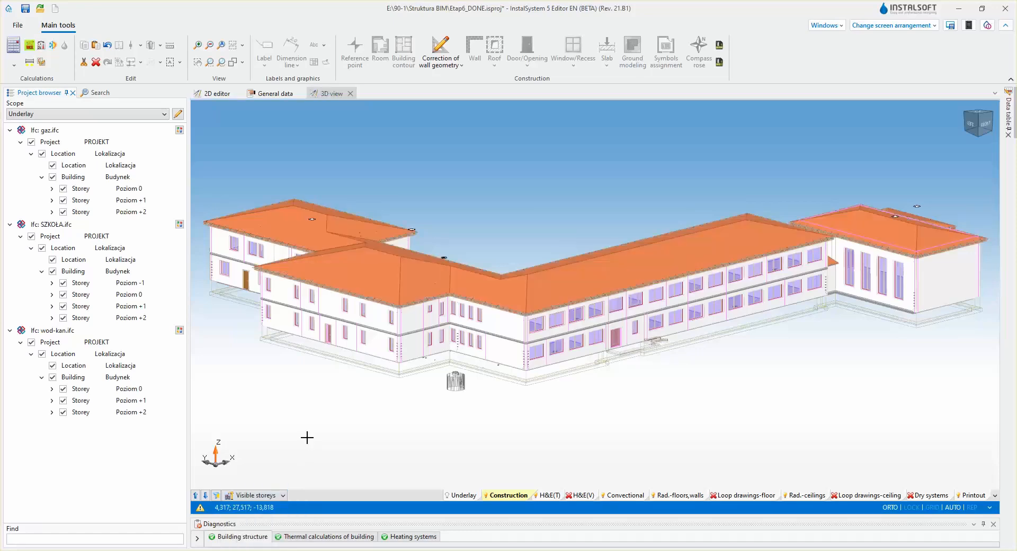
Compare the H&E(T) and Construction layers in 3D and toggle the visibility of the SZKOŁA.ifc project.
click(549, 496)
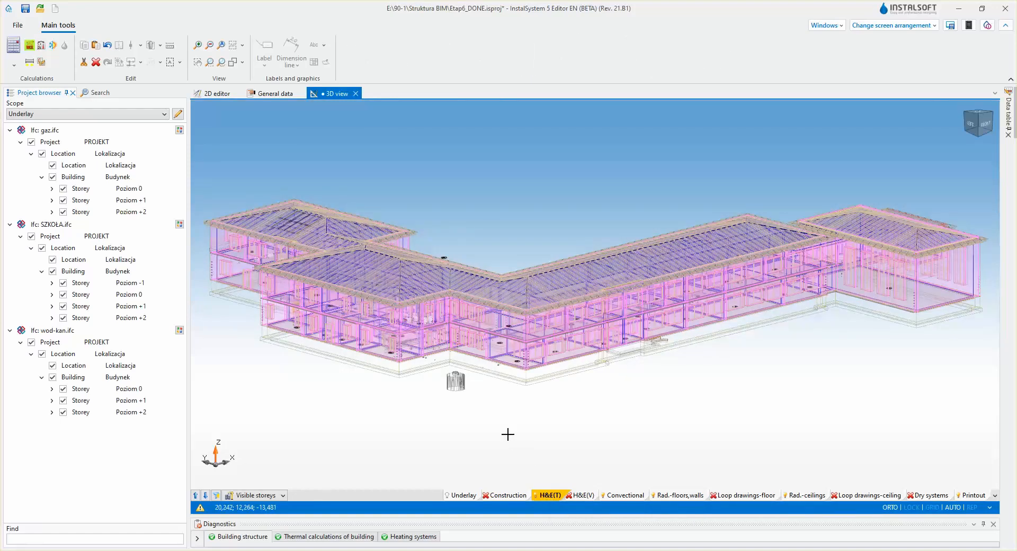
click(507, 495)
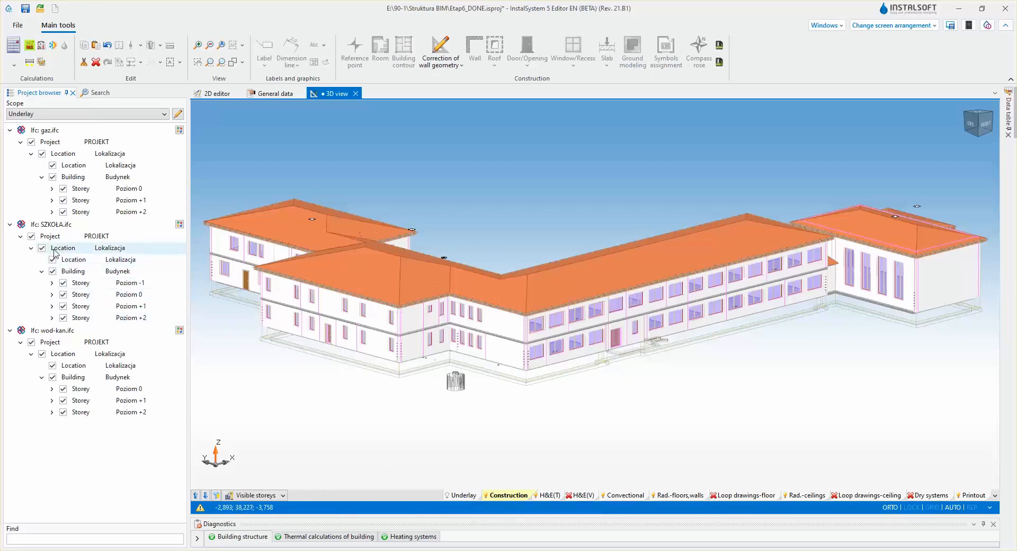
click(32, 240)
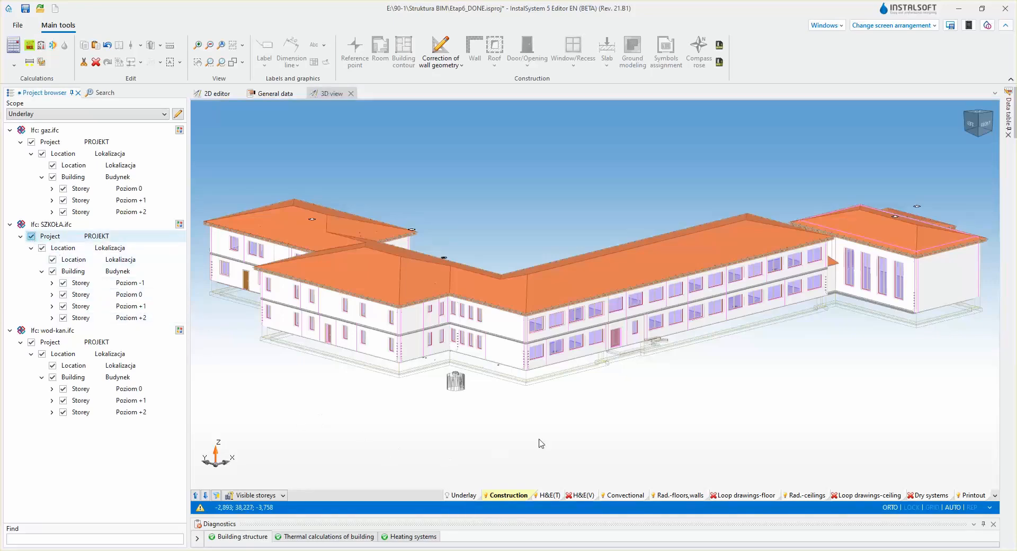
Examine the H&E(T) layer from the back of the building with SZKOŁA.ifc hidden, and activate the Underlay layer.
click(549, 495)
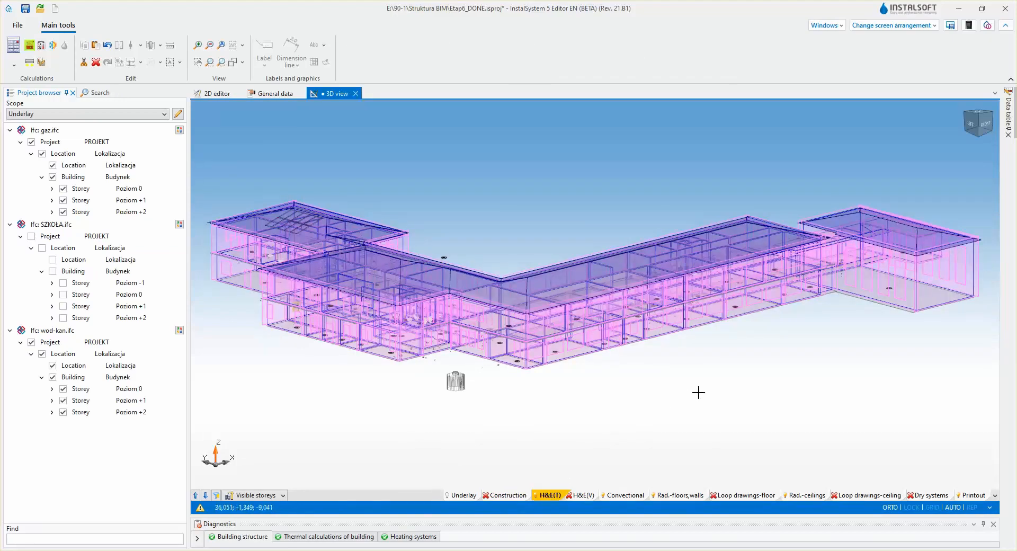
middle_drag(697, 393, 488, 395)
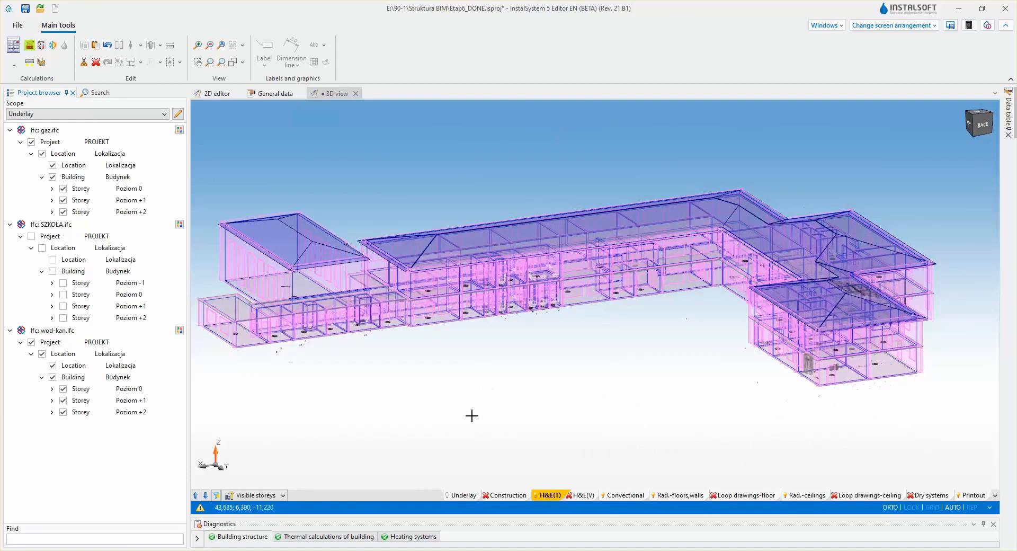
click(459, 497)
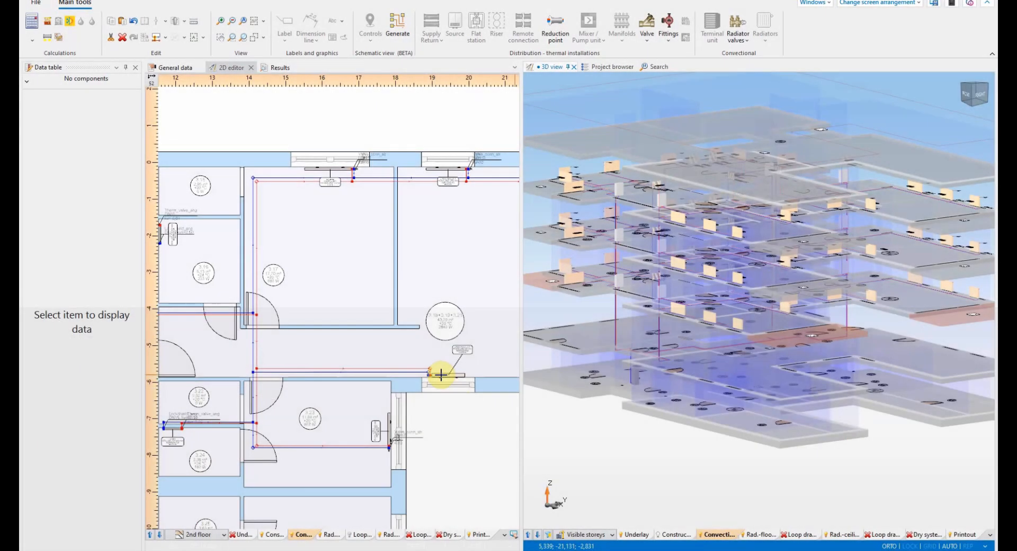
Select the radiator below the large room in the 2nd floor plan and toggle the isolation of its storey in 3D.
click(441, 374)
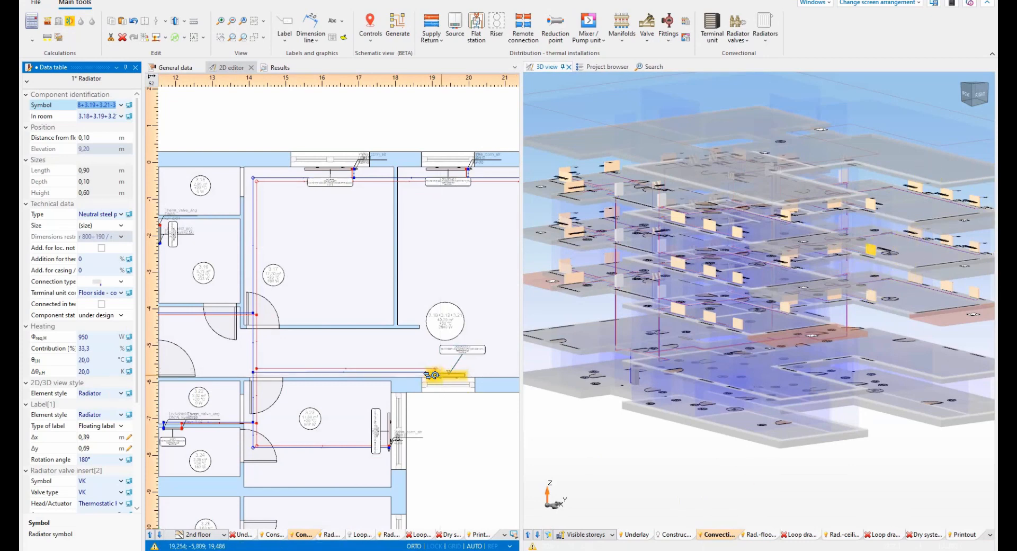
click(547, 535)
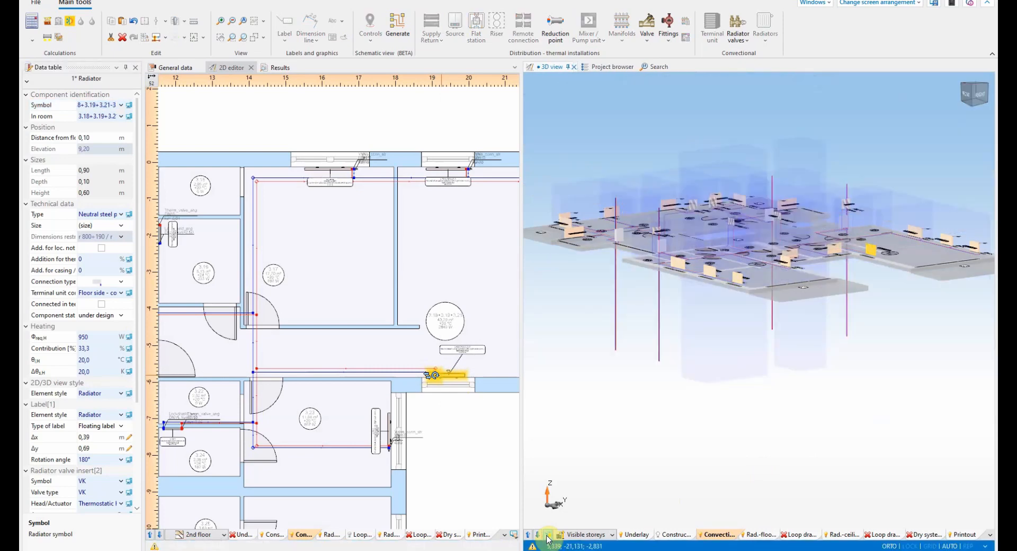
click(548, 538)
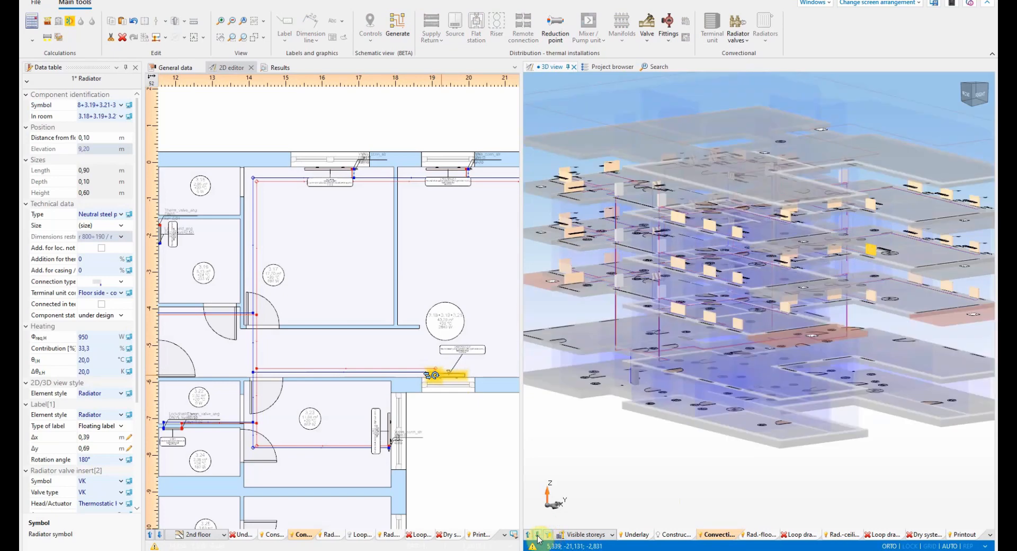
Go through the single storeys in the 3D view, downwards and back upwards, and toggle the storey isolation.
click(537, 536)
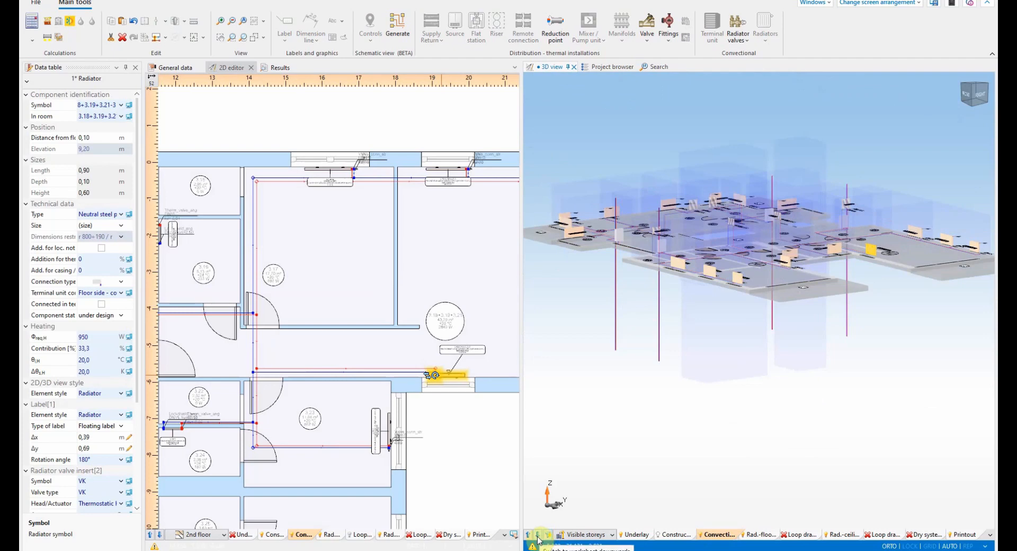
click(537, 536)
click(537, 535)
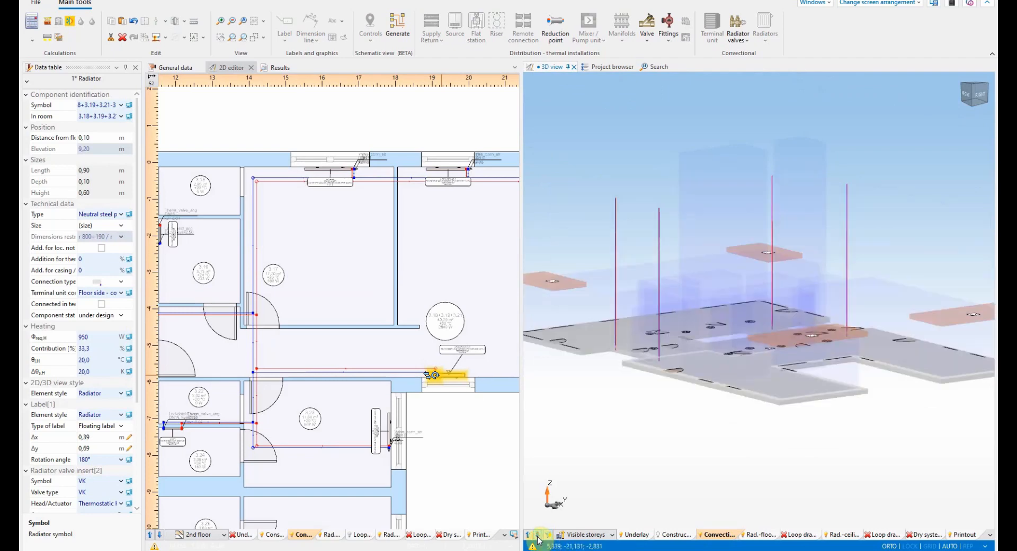
click(528, 536)
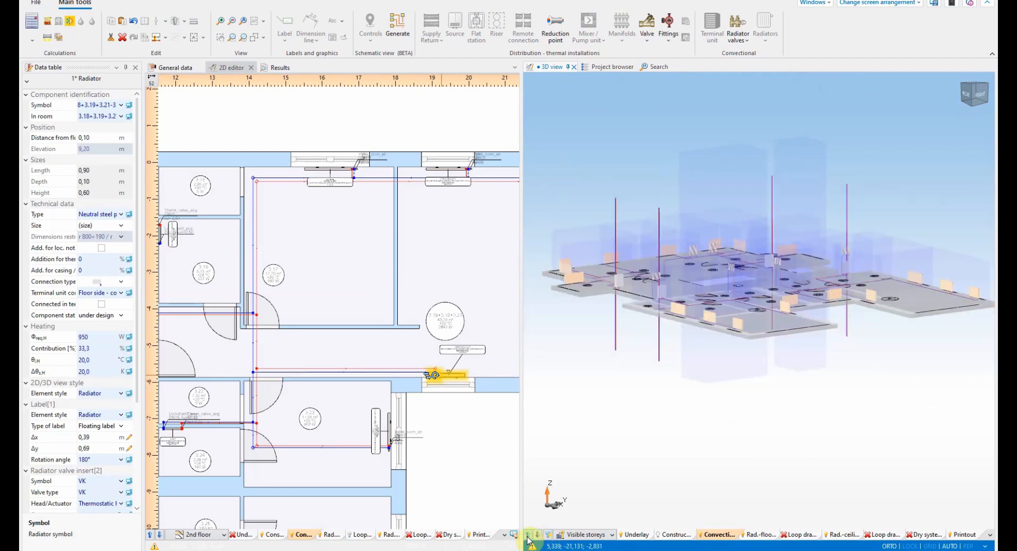
click(528, 535)
click(528, 535)
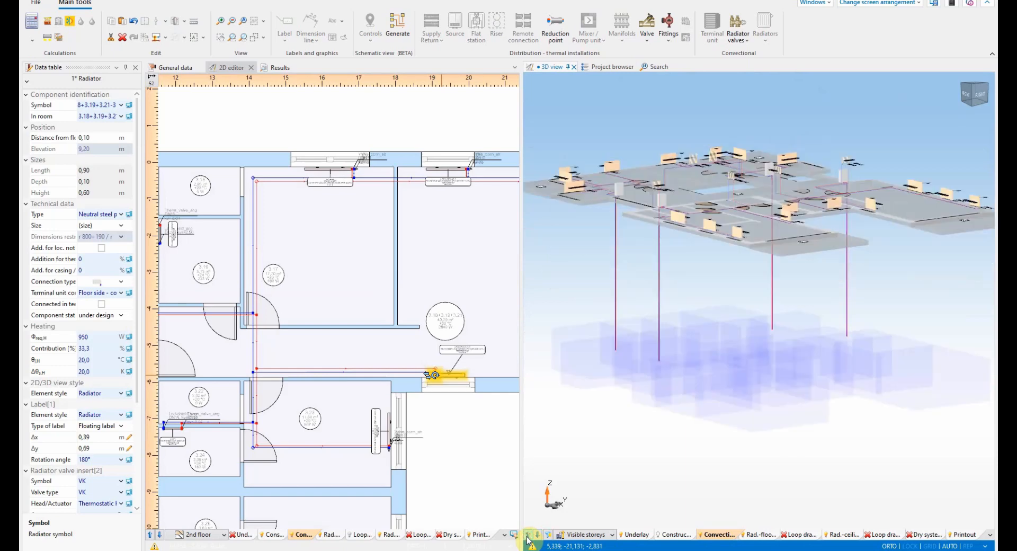
click(548, 535)
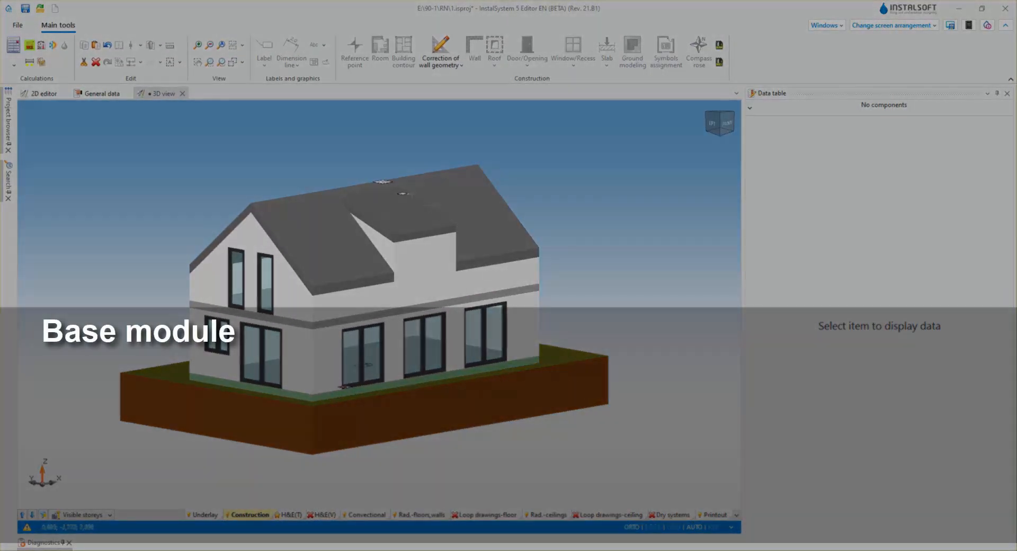
Examine the properties of the dormer and its separate front wall in the 3D house model.
click(402, 194)
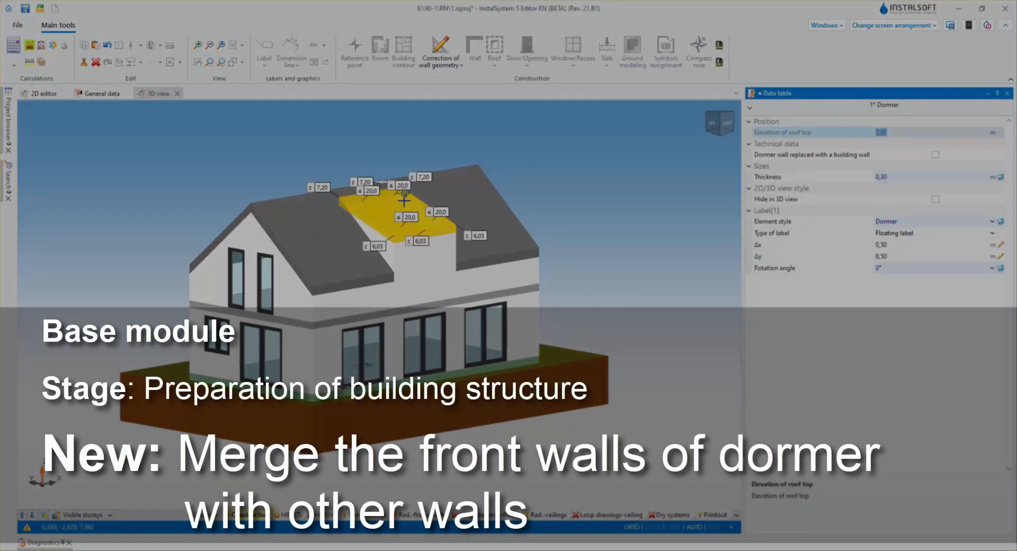
click(433, 259)
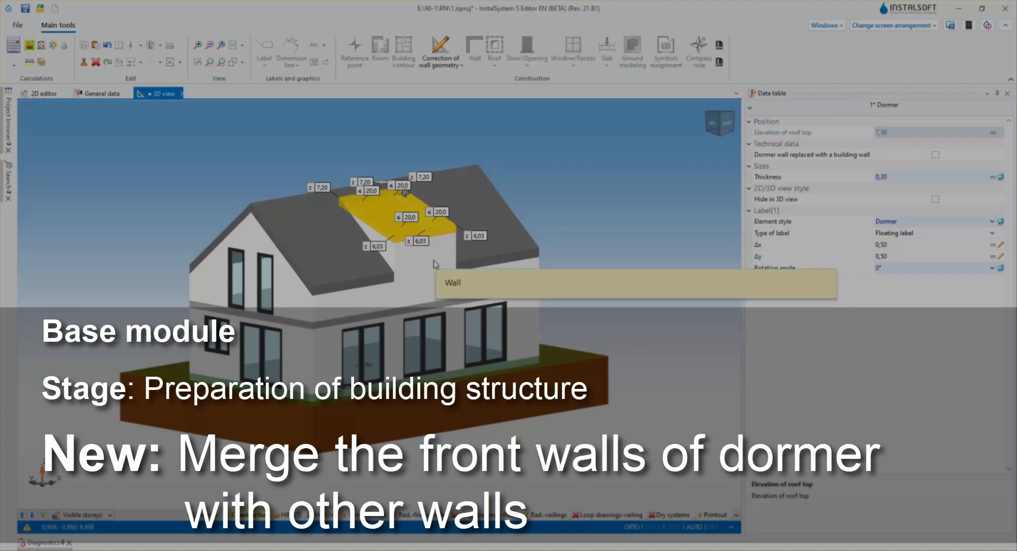
click(445, 272)
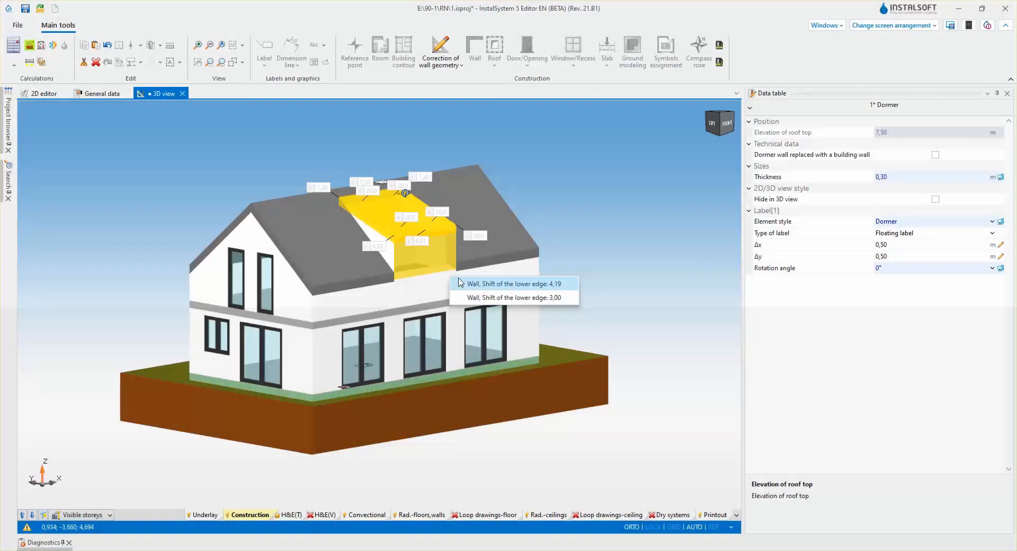
click(458, 281)
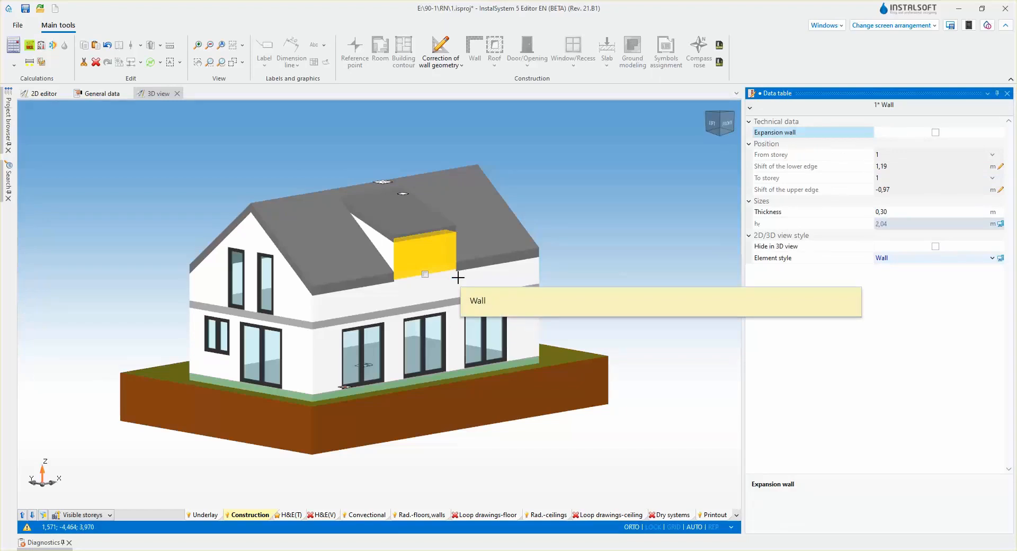
Enable Wall is part of dormer wall for the storey 1 knee wall beneath the dormer.
click(458, 277)
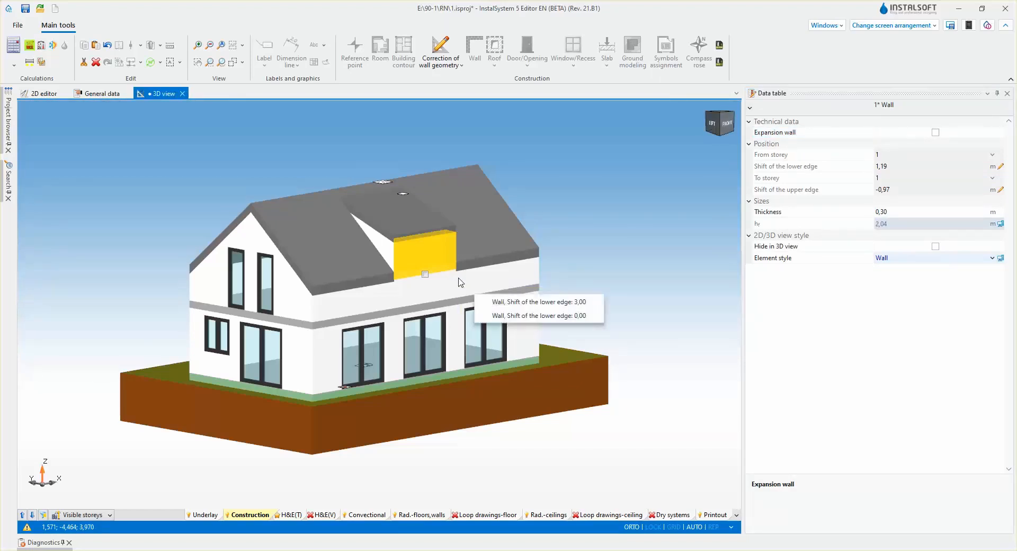
click(486, 300)
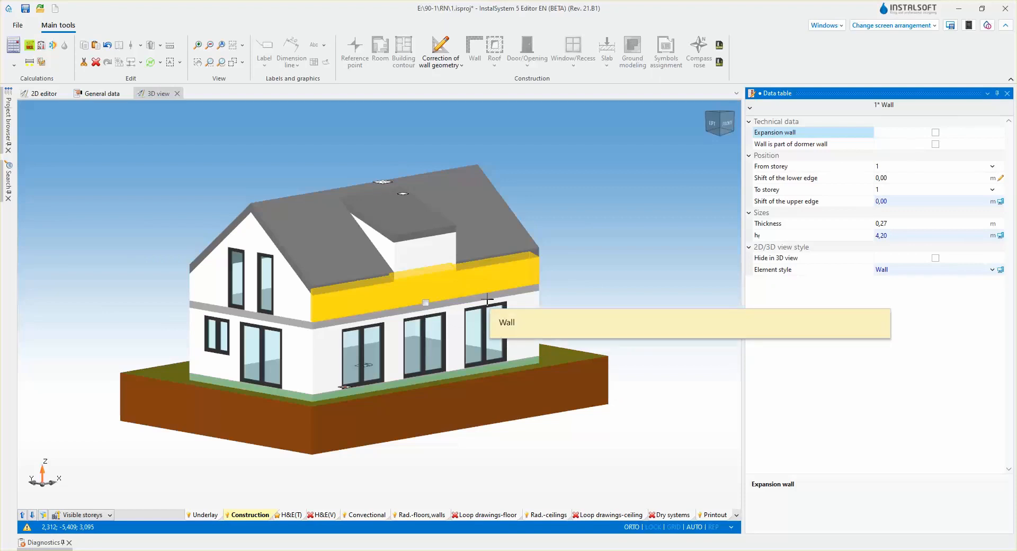
click(766, 144)
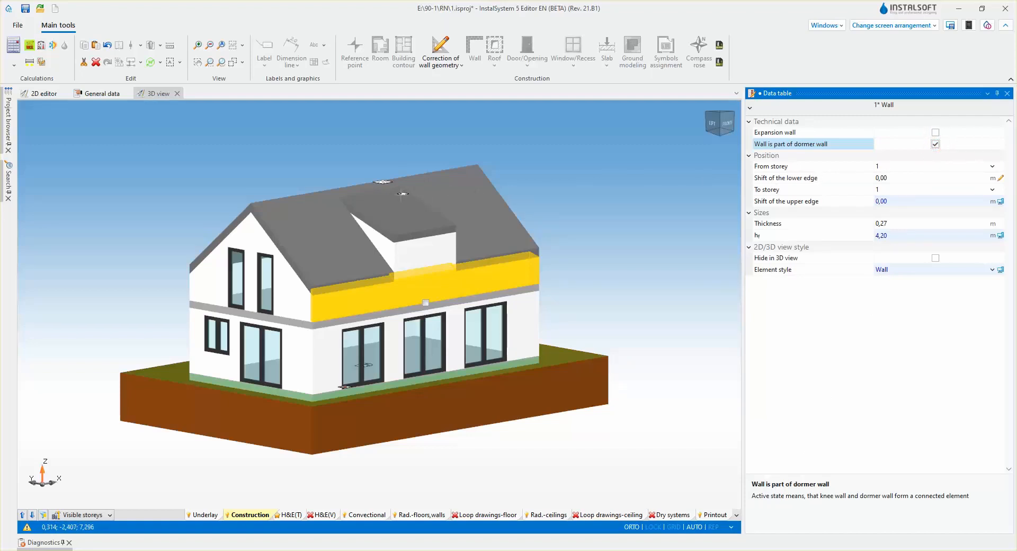
Enable Dormer wall replaced with a building wall for the dormer and recalculate the building structure.
click(402, 194)
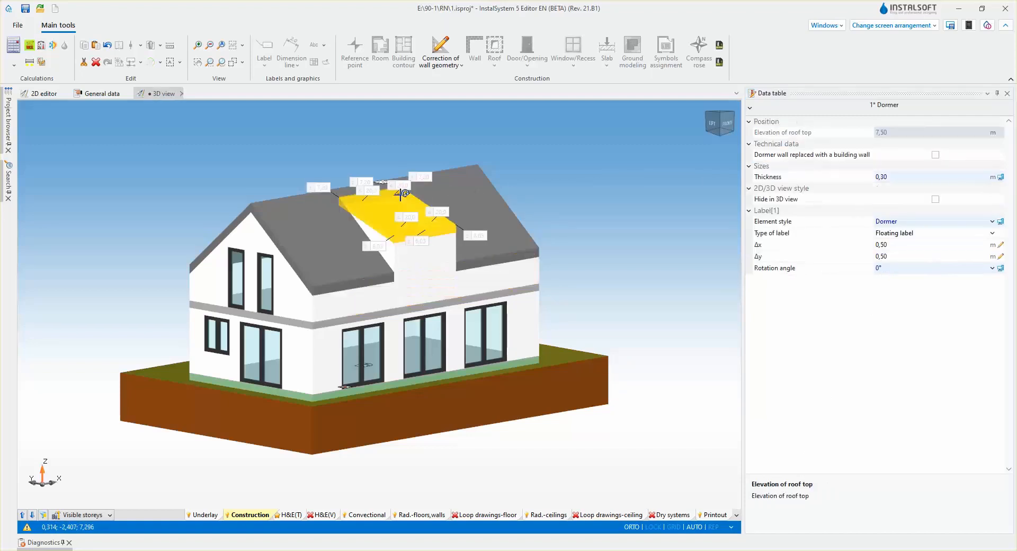
click(766, 158)
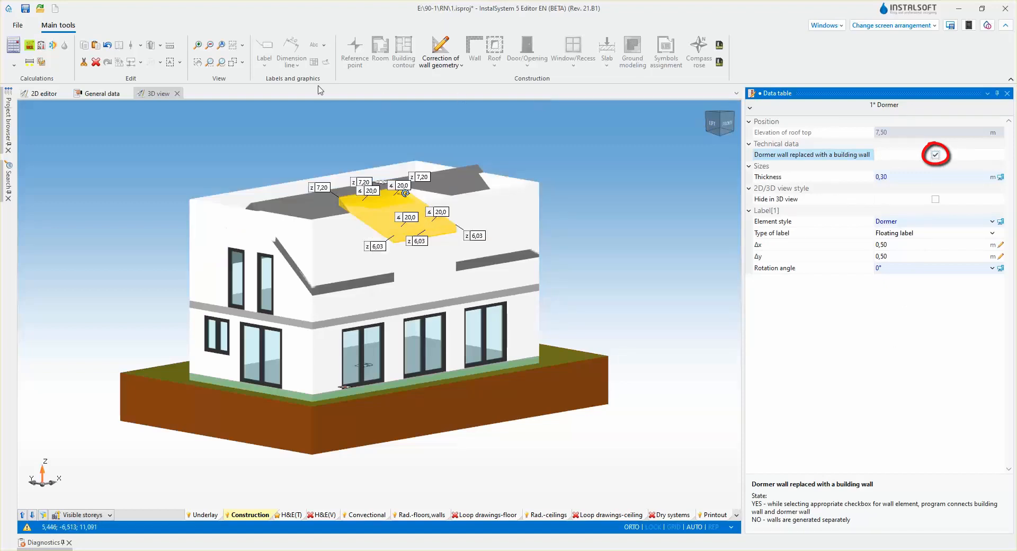
click(30, 46)
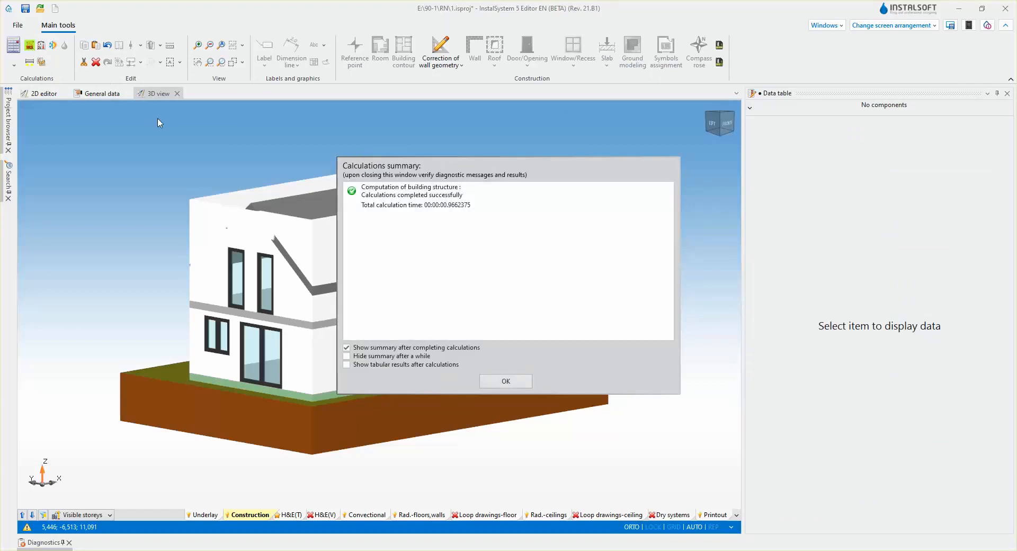
click(497, 382)
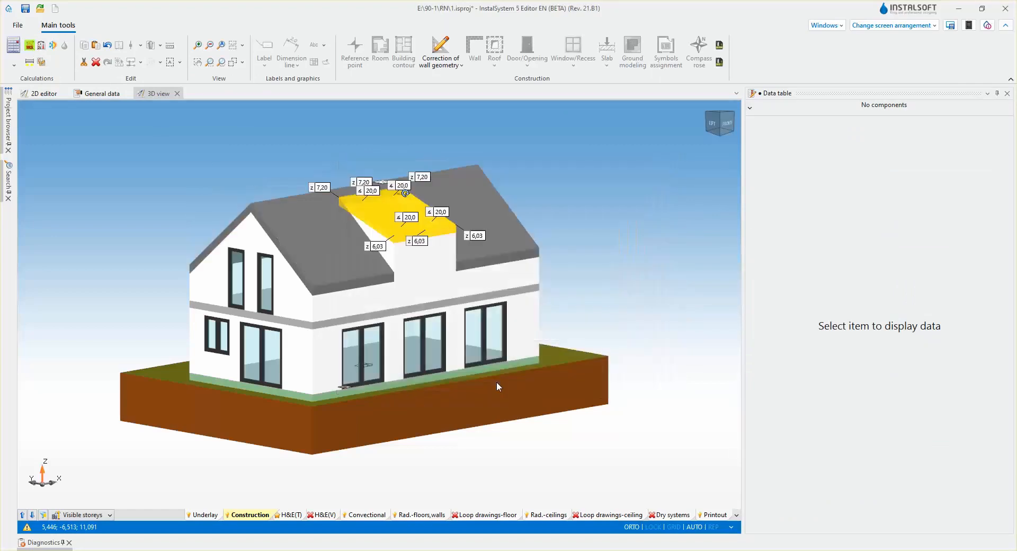
Select the wall beneath the dormer to check that it is merged with the dormer front, and clear the selection.
click(429, 291)
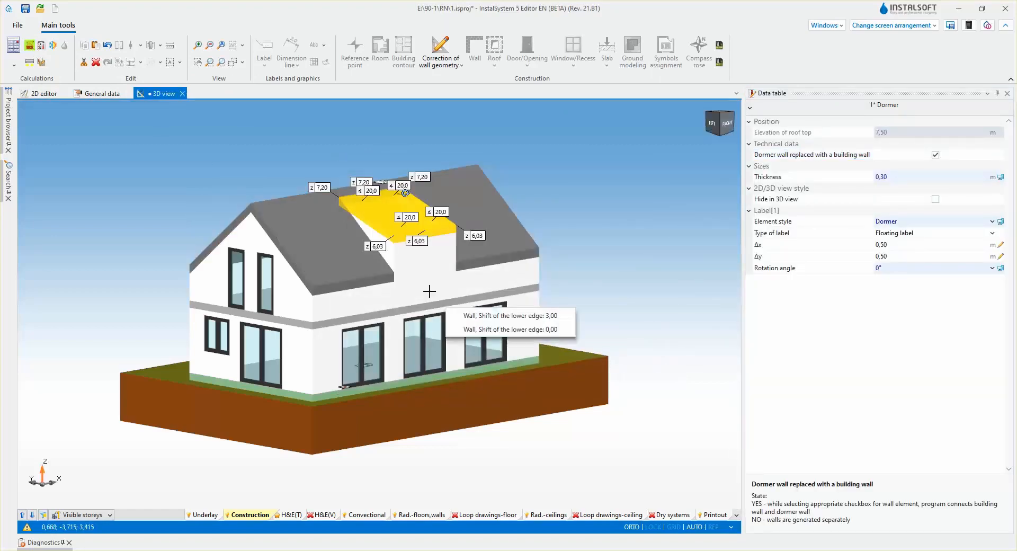
click(429, 291)
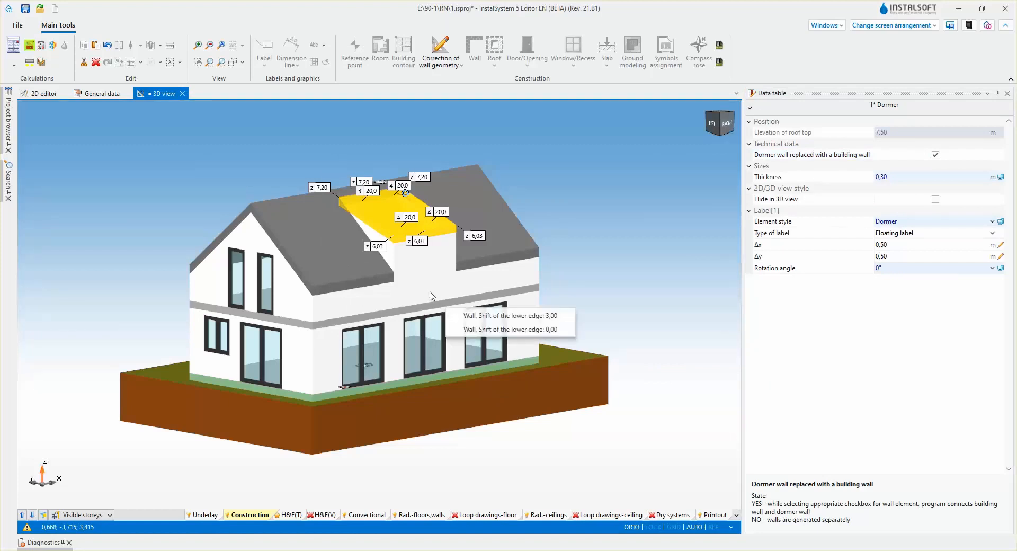
click(453, 315)
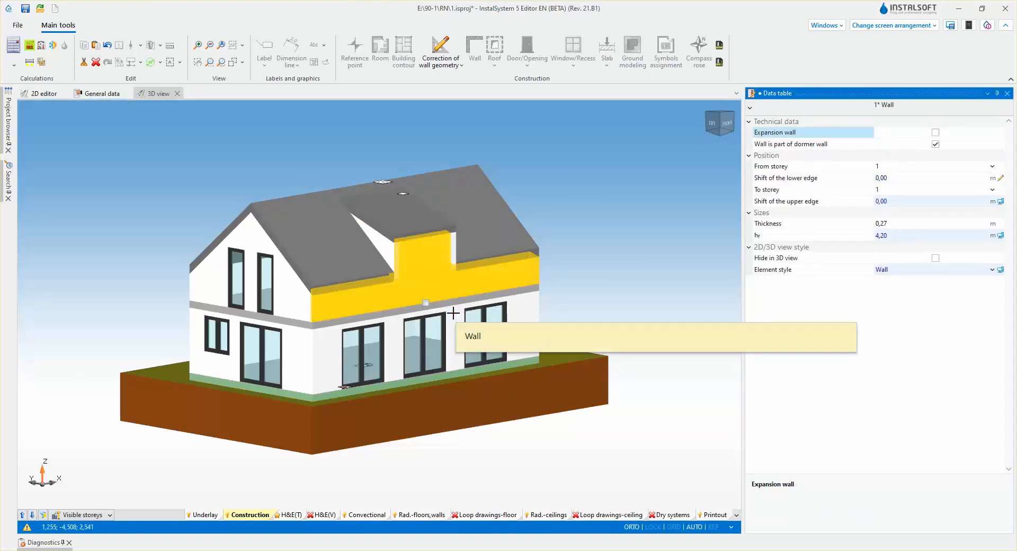
click(567, 271)
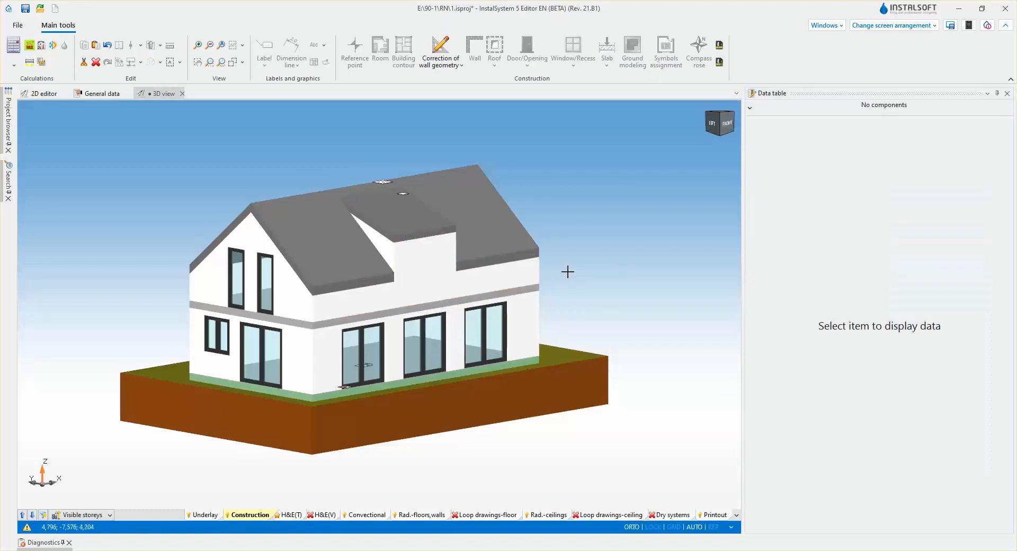
Copy the middle ground-floor window on the facade beneath the dormer.
click(443, 355)
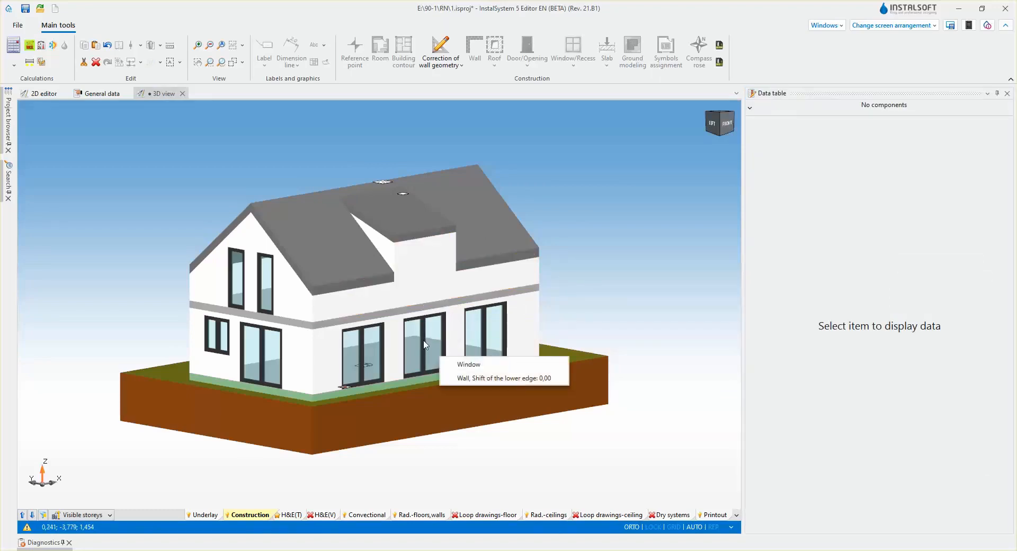
click(449, 365)
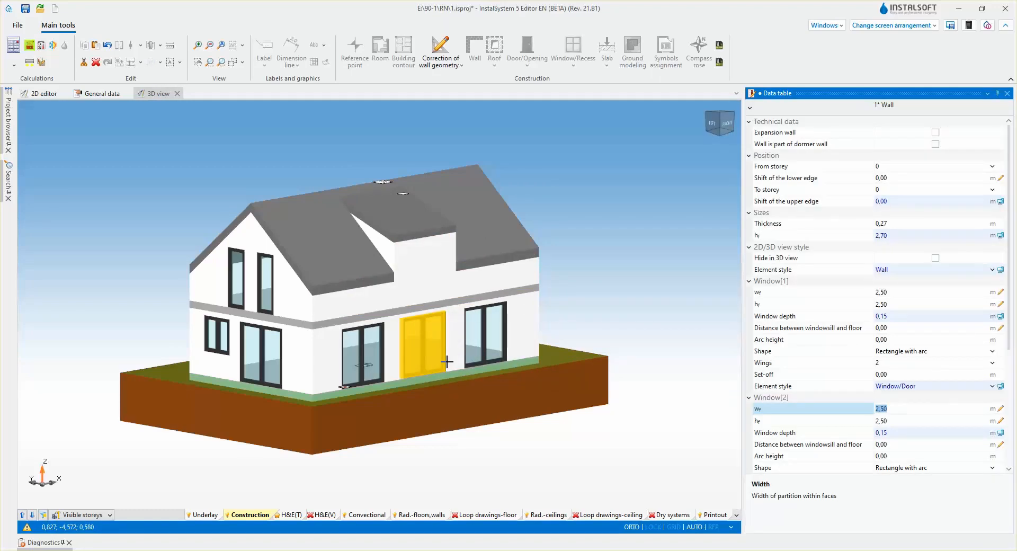
click(84, 45)
Paste the copied window into the storey 1 wall in the 2D editor, centred between the dormer's side walls.
click(44, 93)
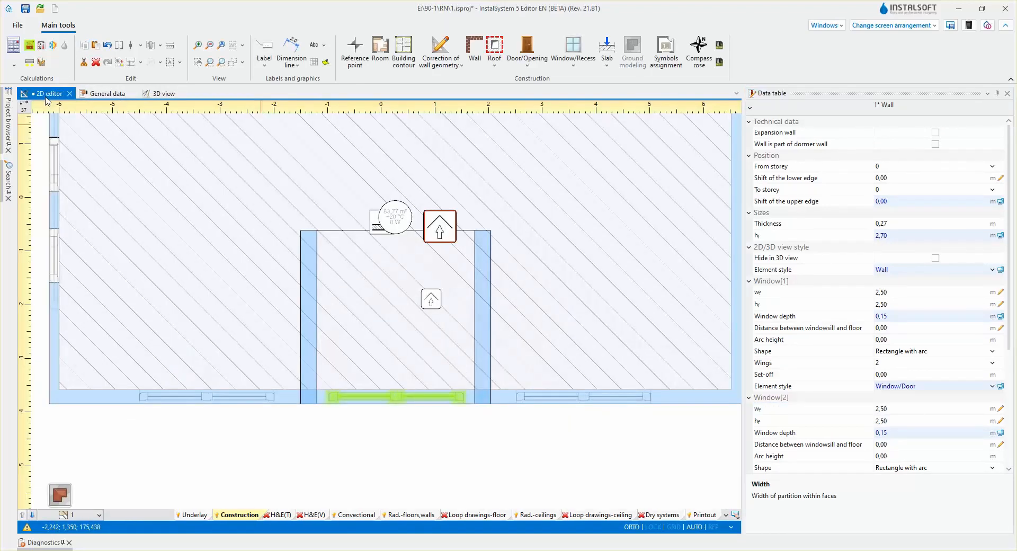
click(365, 434)
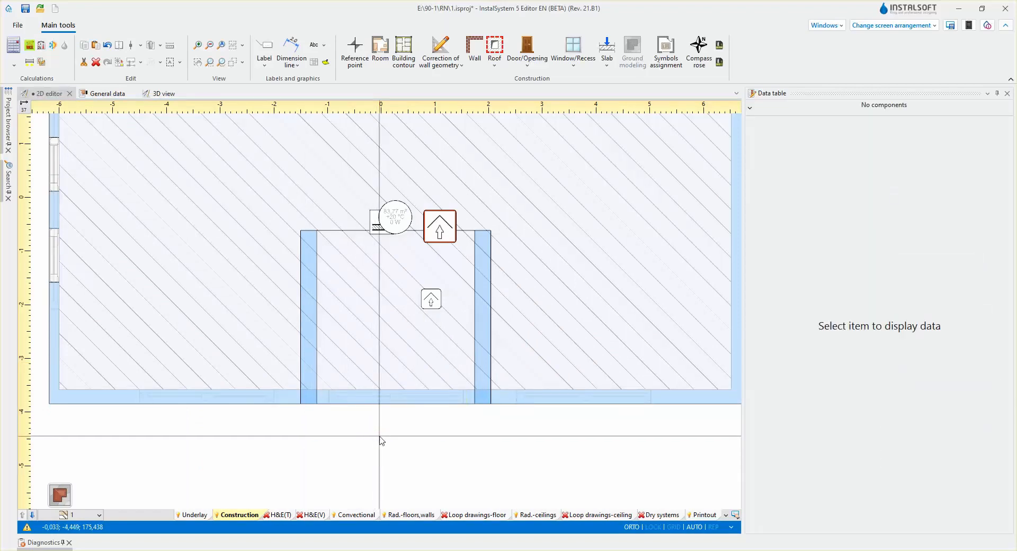
key(ctrl+v)
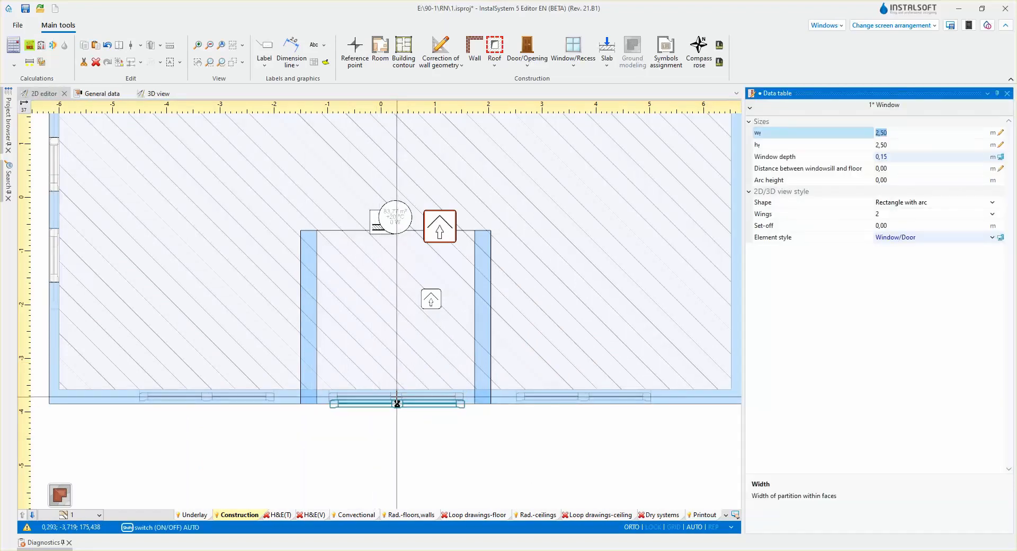
click(396, 403)
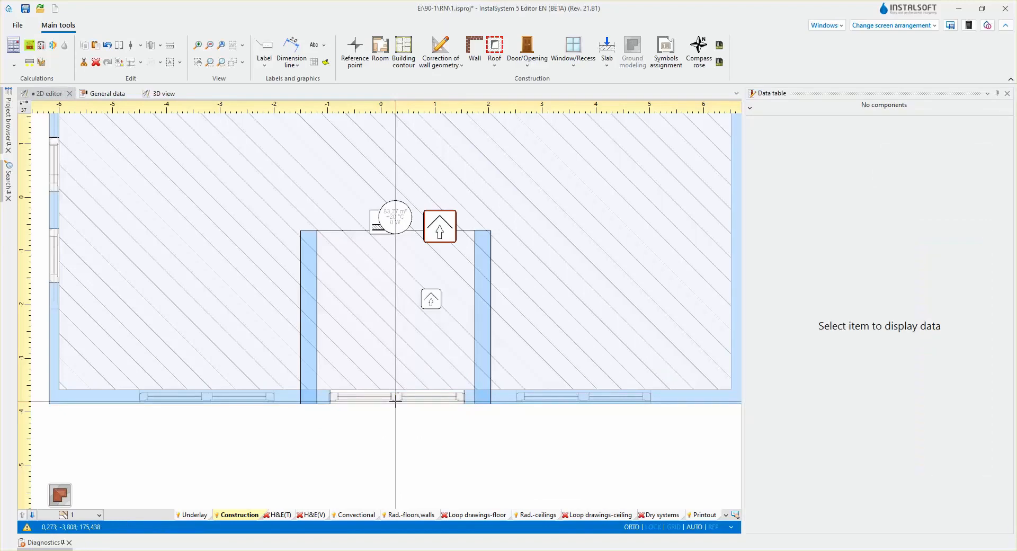
Recalculate the building structure from the 3D view and inspect the house with its dormer window.
click(161, 94)
click(29, 48)
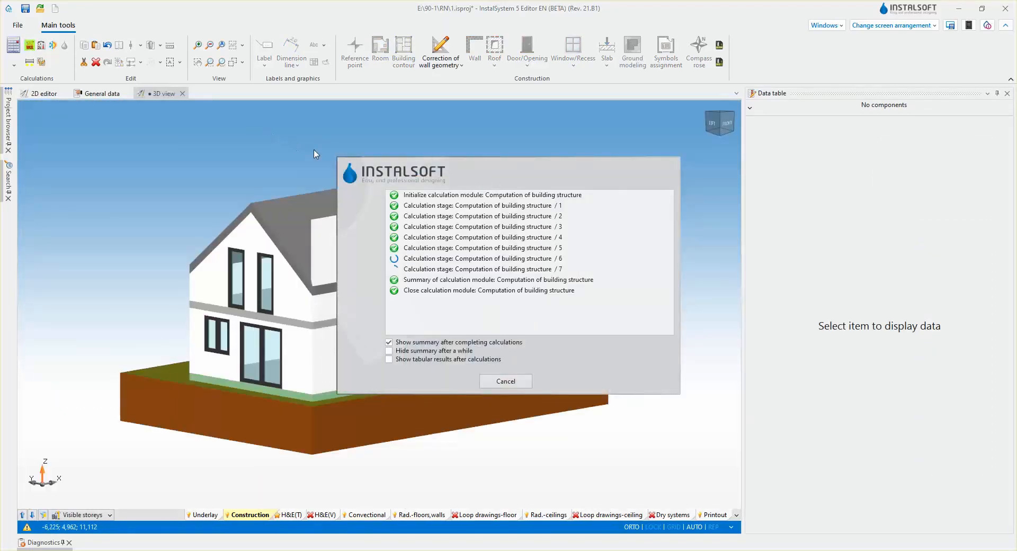
click(505, 382)
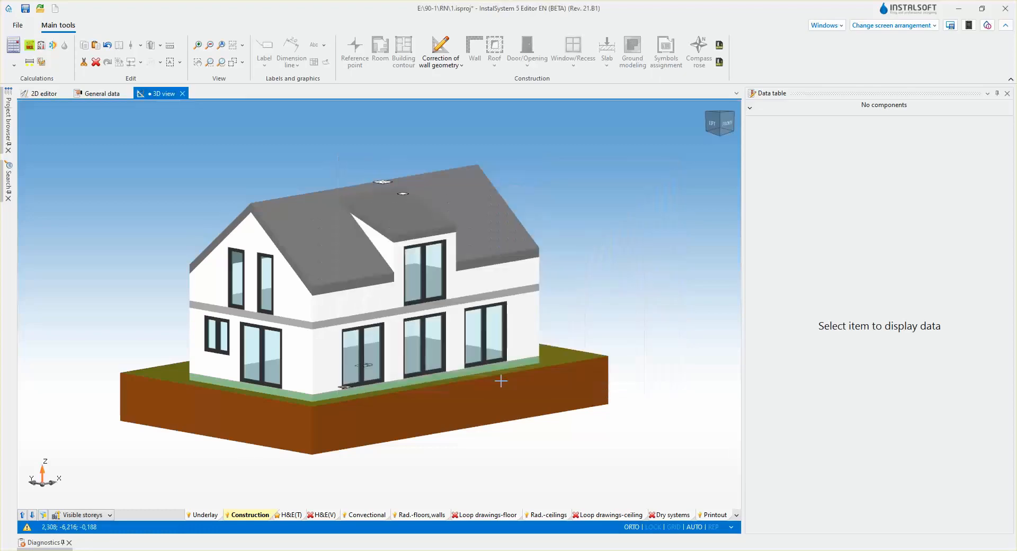
scroll(420, 284, up, 5)
scroll(419, 284, up, 1)
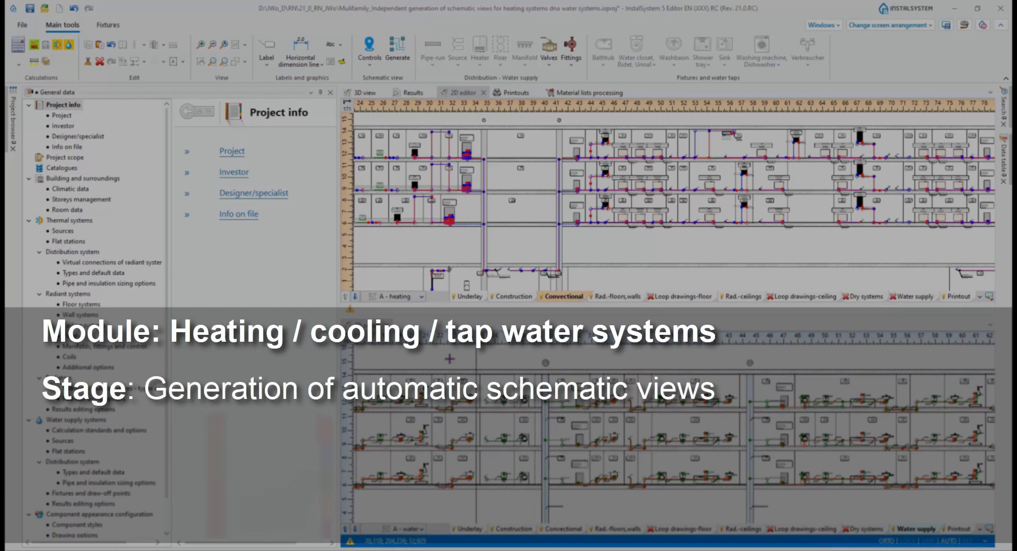
Review the systems enabled in the project scope, and compare access to schematic view generation from the heating and water supply layers.
click(69, 158)
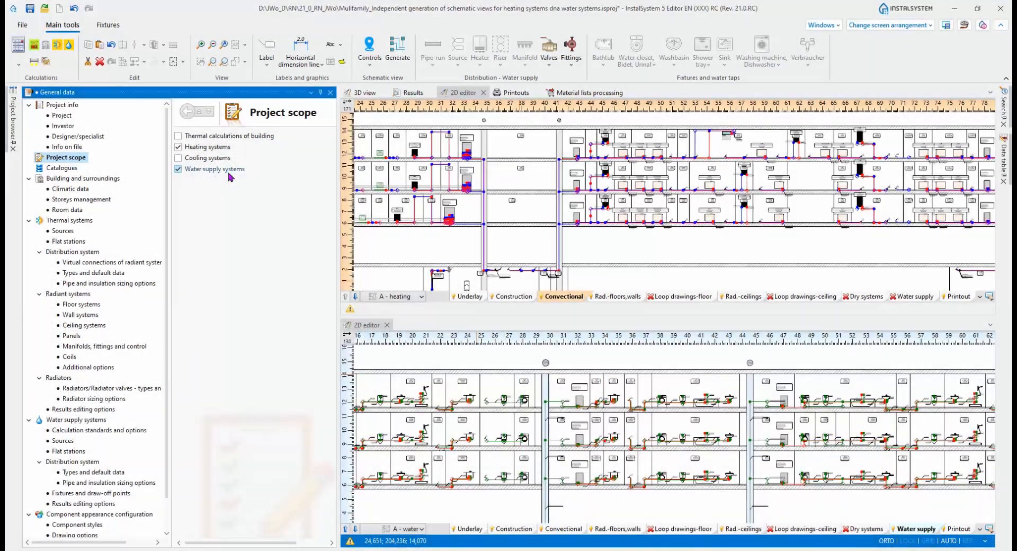
click(556, 278)
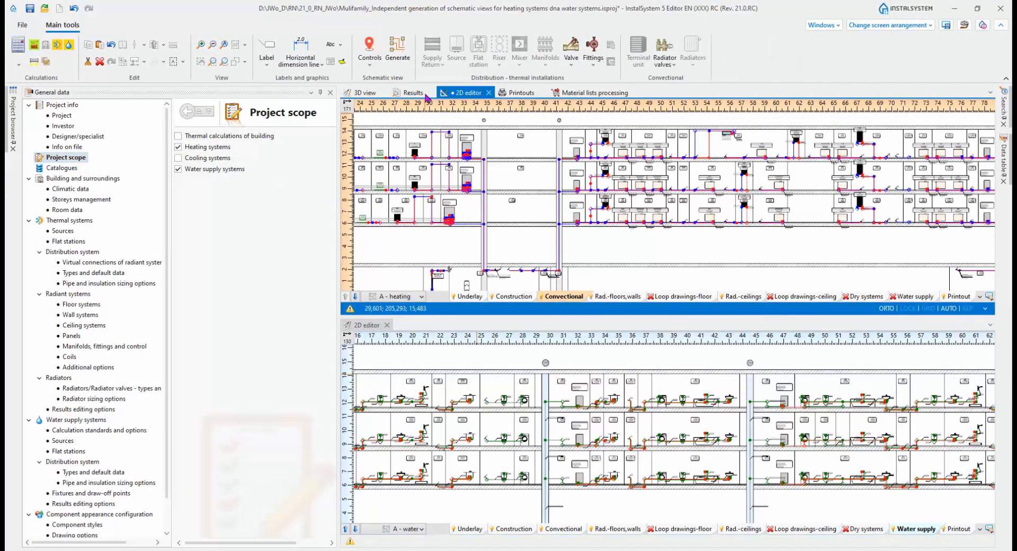
click(405, 57)
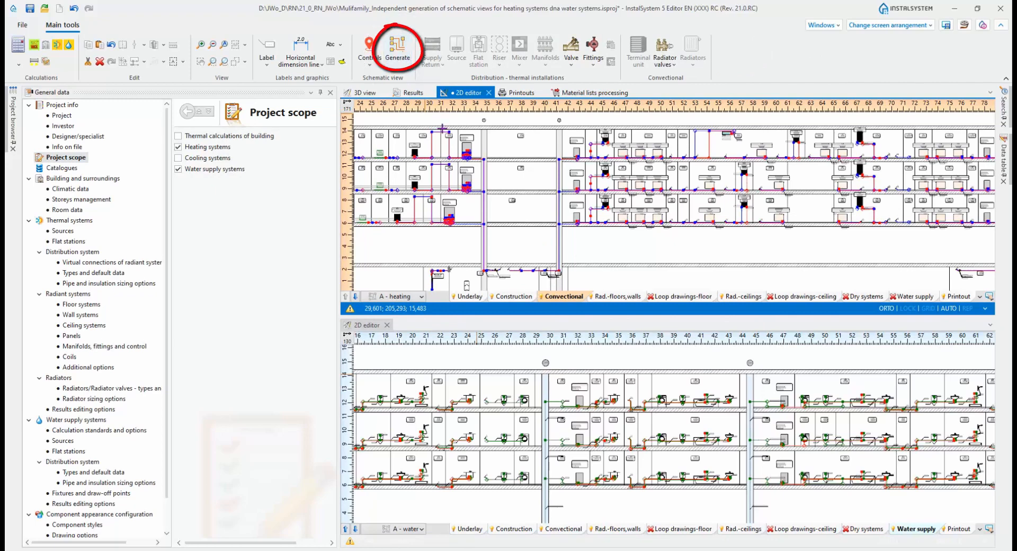
click(907, 531)
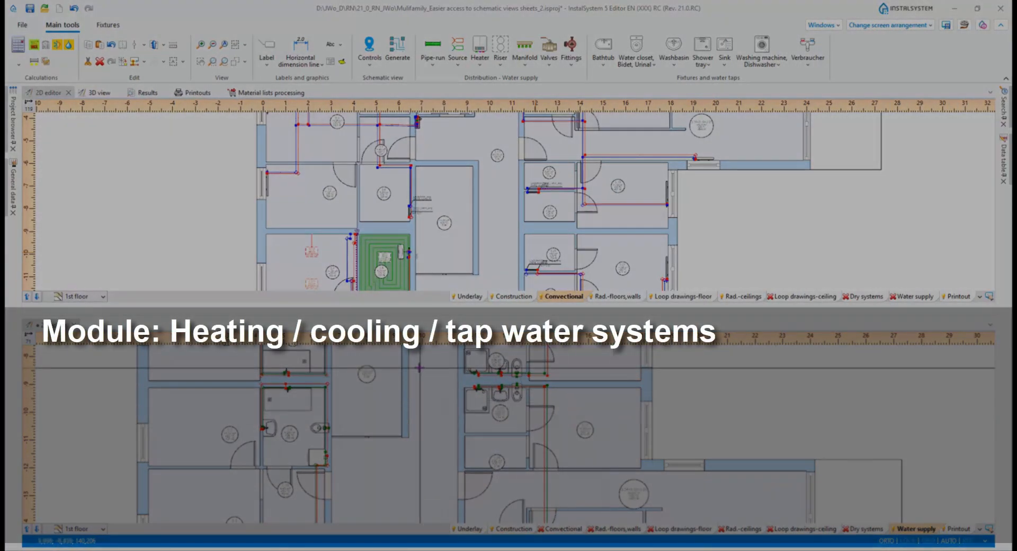
Display the A - heating schematic view in the upper 2D editor, enlarged around its risers and terminal units.
click(104, 300)
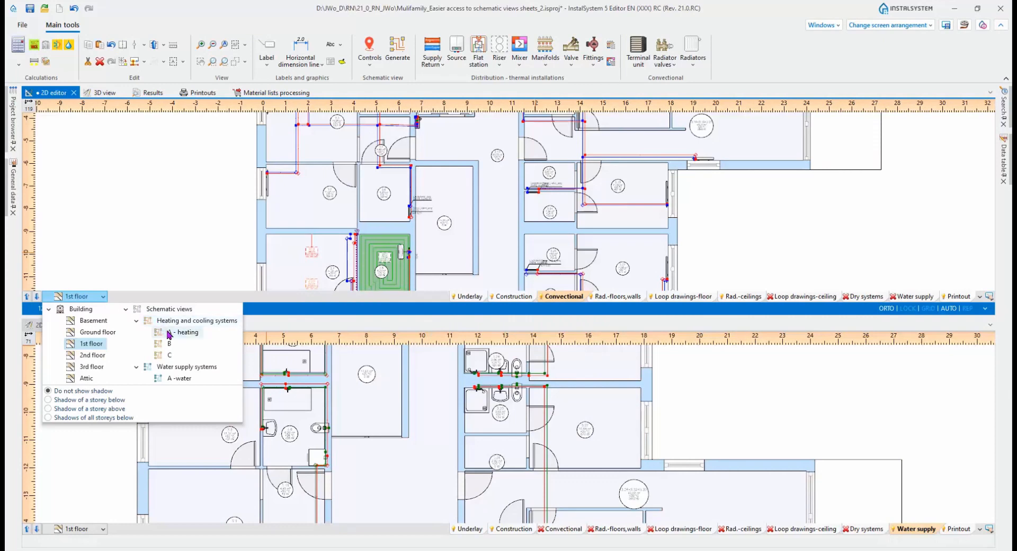
click(169, 334)
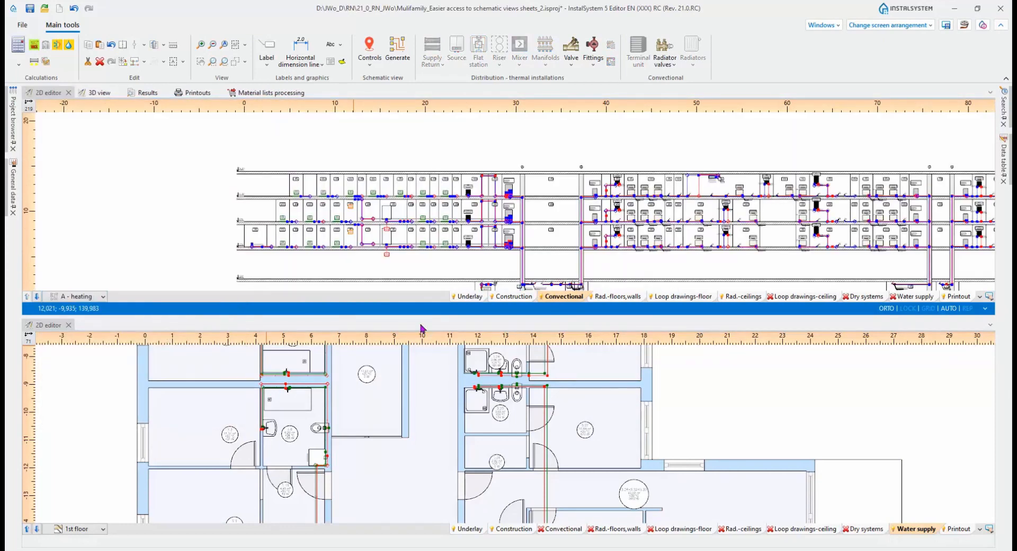
scroll(623, 254, up, 5)
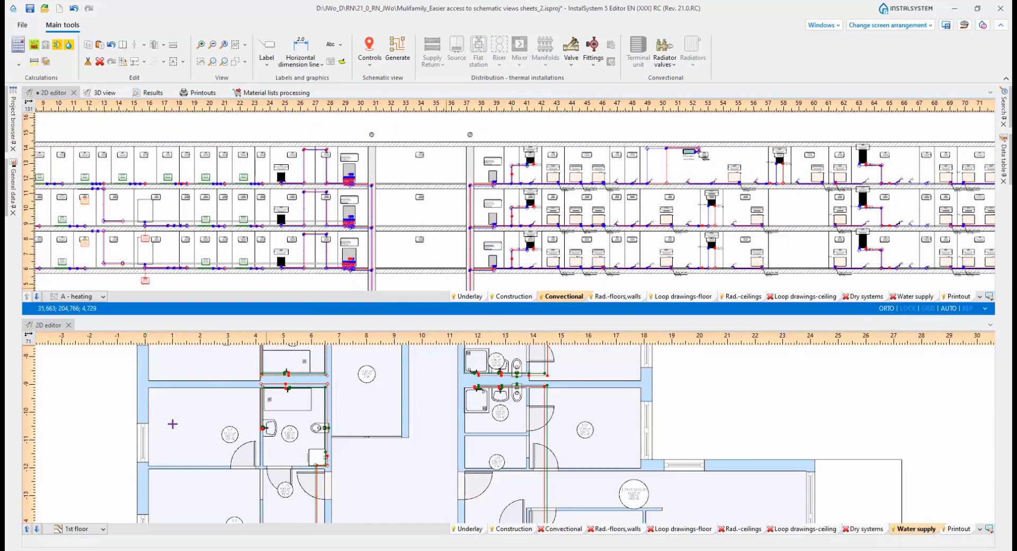
Display the A - water schematic view in the lower 2D editor, framed across its full length.
click(91, 530)
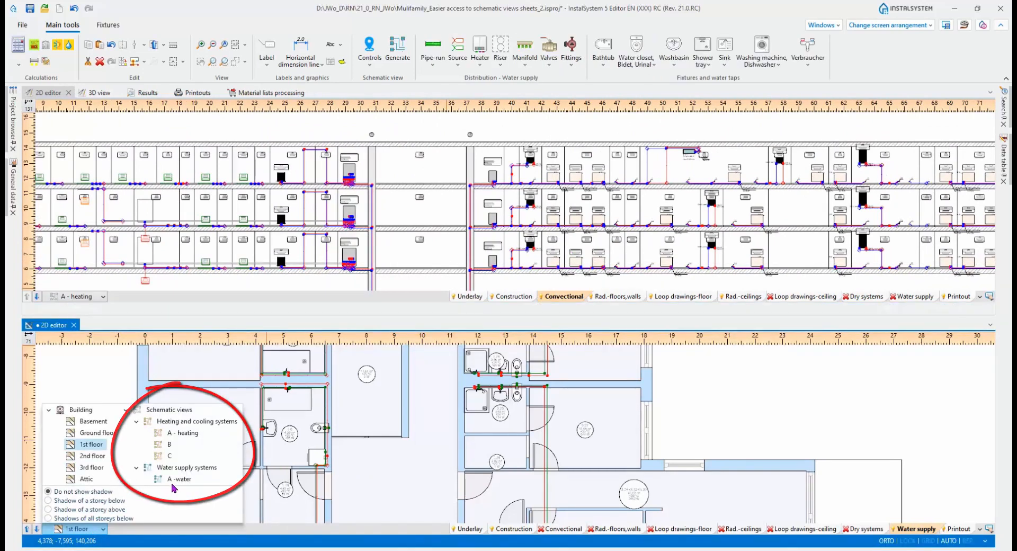
click(173, 481)
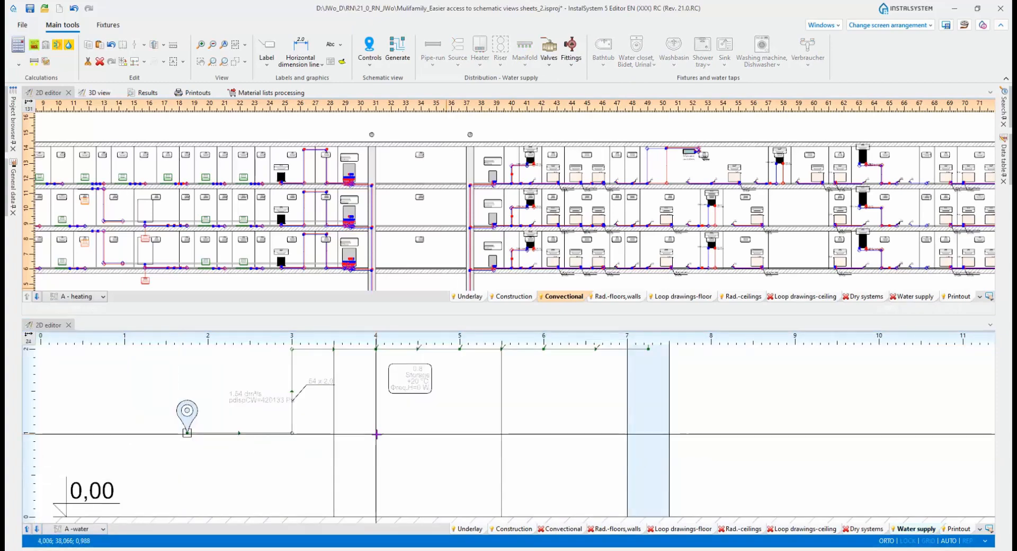
scroll(376, 434, down, 10)
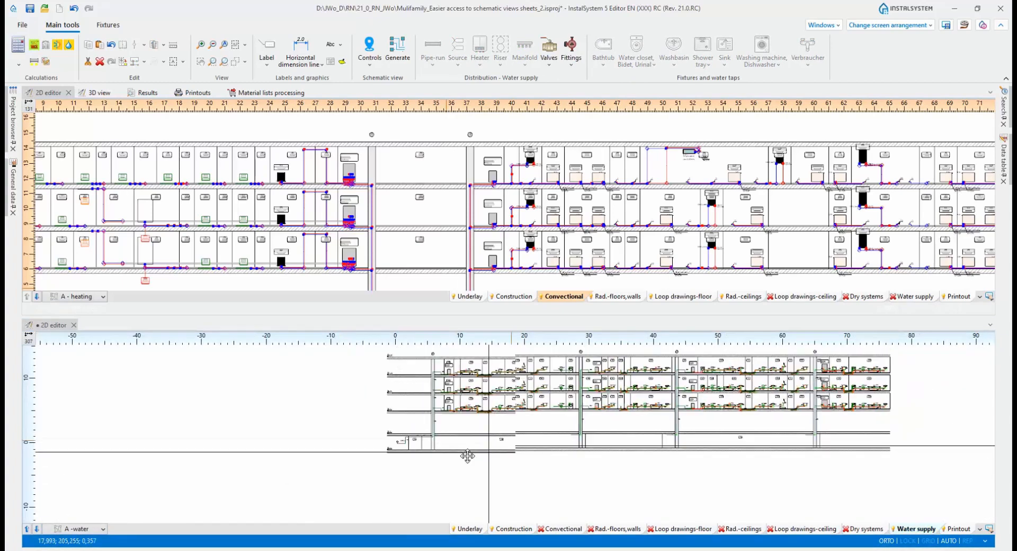
scroll(467, 456, up, 5)
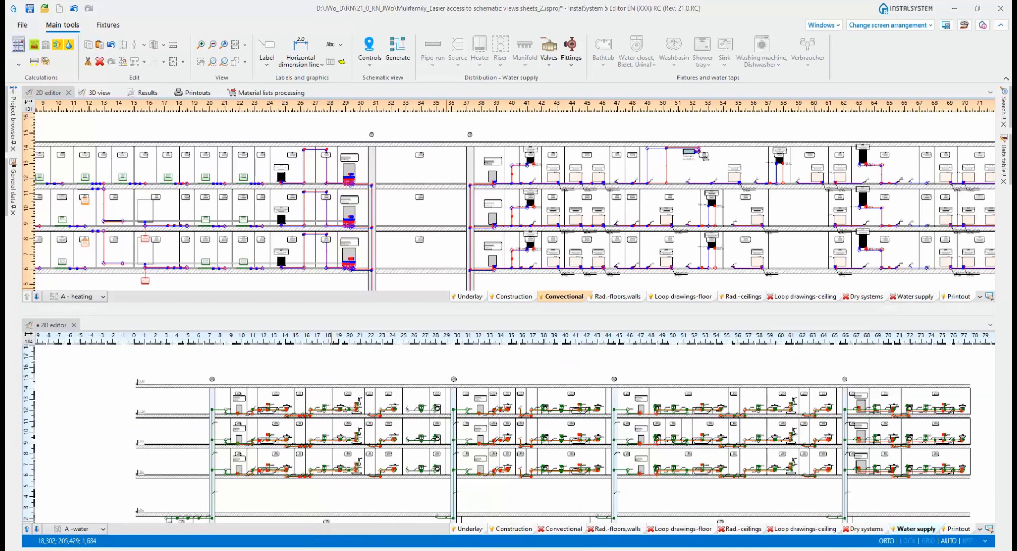
Check the basement plan's sheet list for existing schematic views.
click(212, 538)
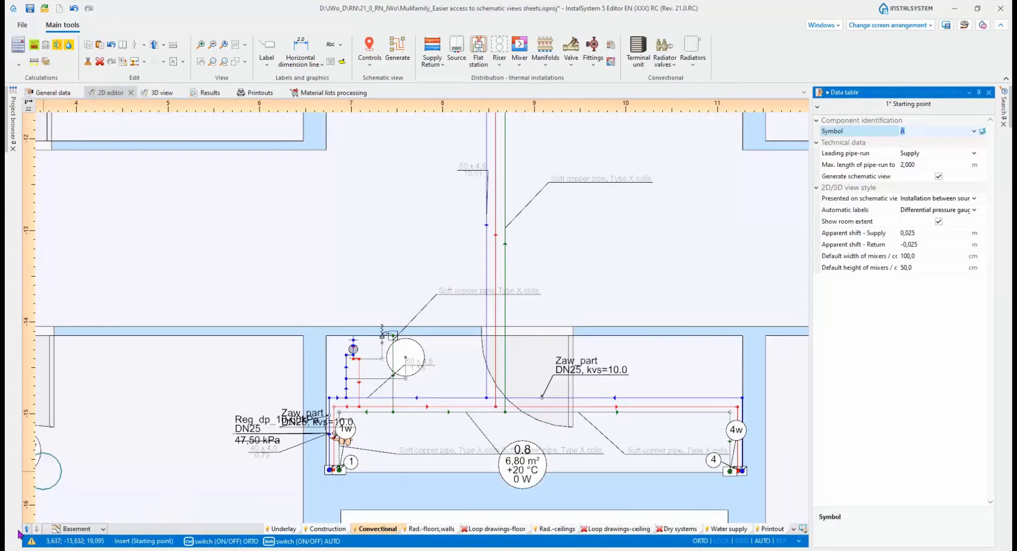
click(77, 529)
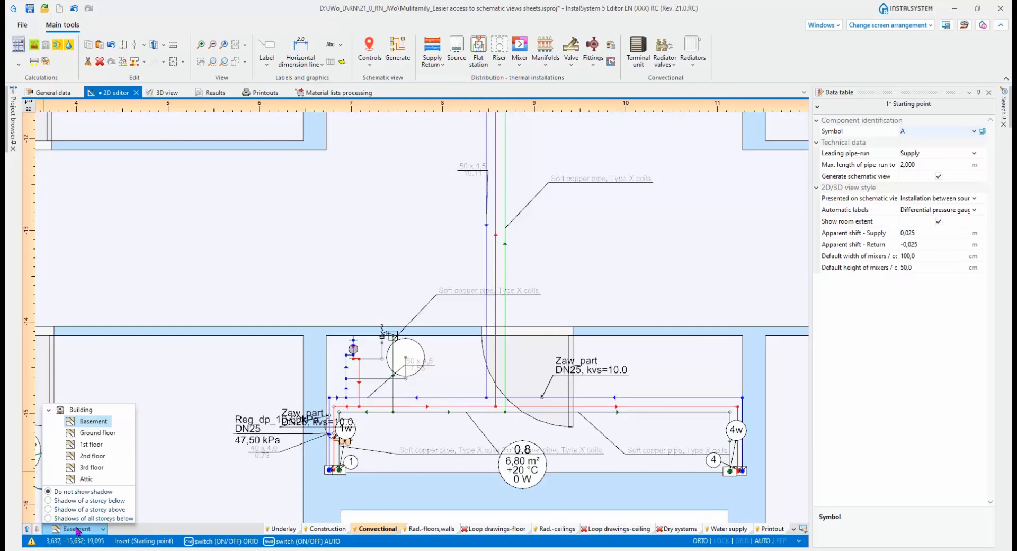
click(77, 529)
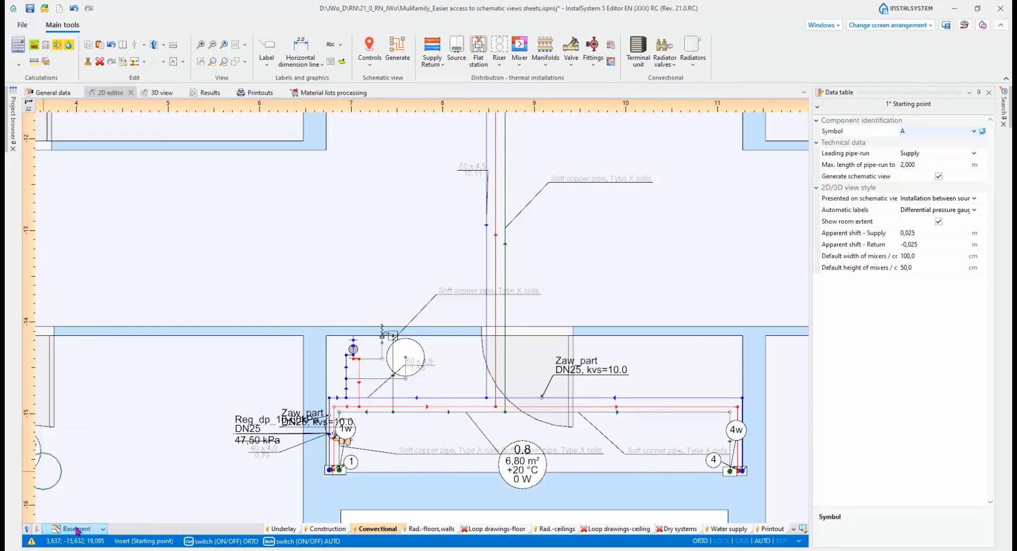
Place a Supply starting point with symbol A on the heating pipe end in basement room 0.8, and generate the heating schematic view.
click(371, 49)
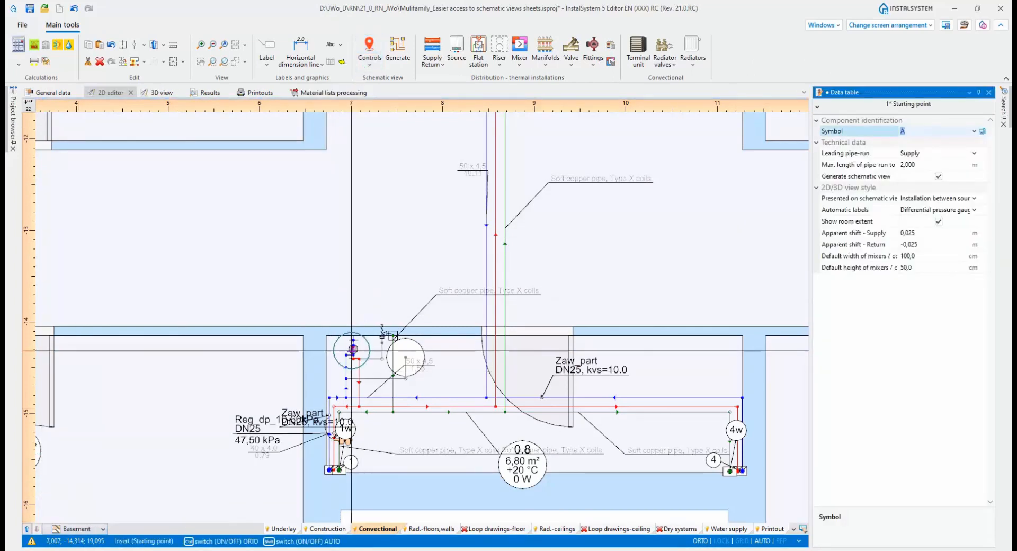
click(352, 349)
click(397, 52)
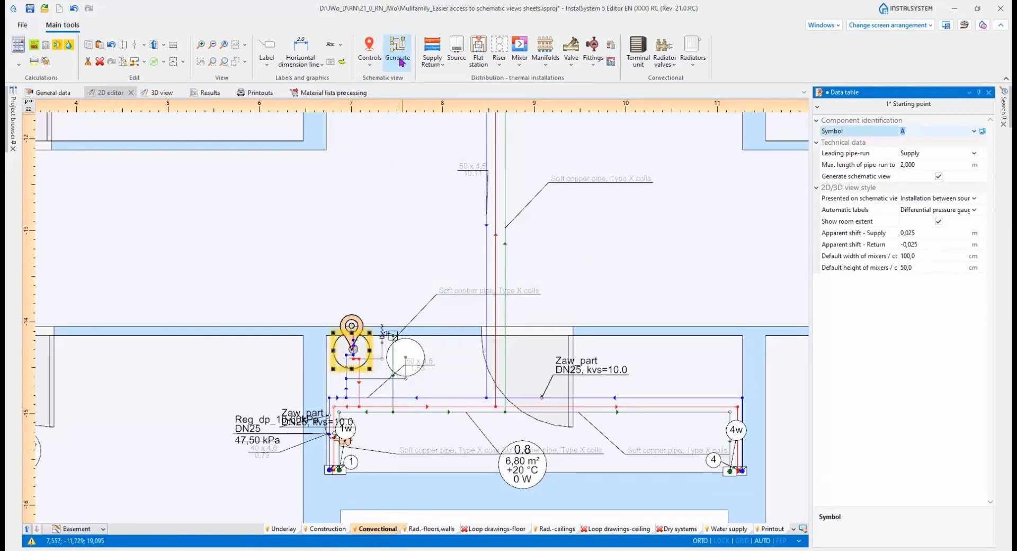
click(103, 529)
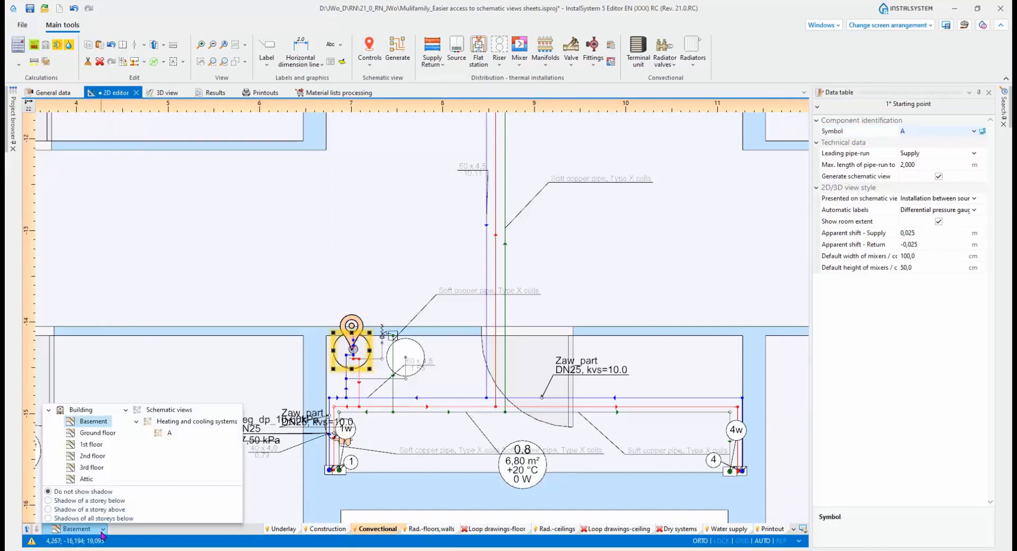
click(101, 533)
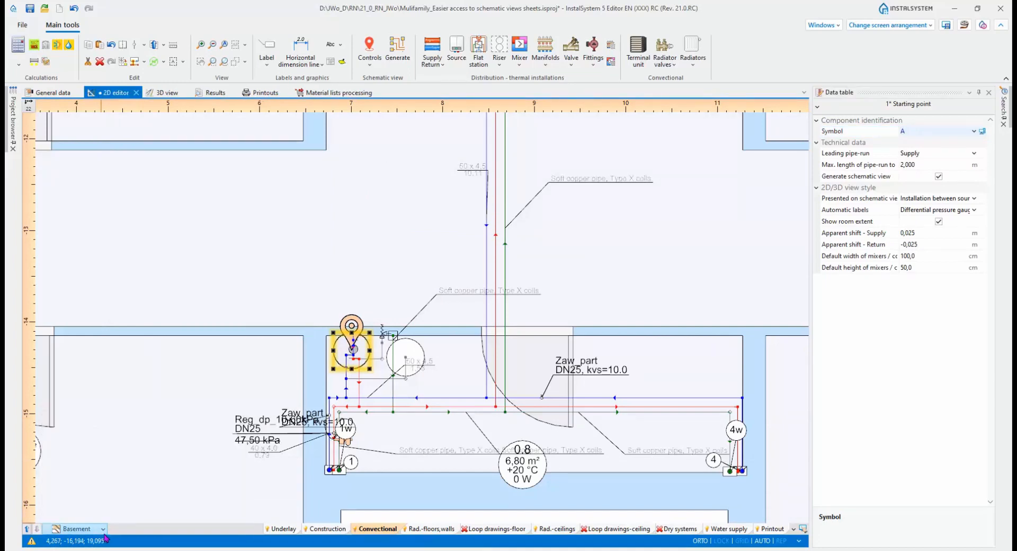
Place a Cold water starting point with symbol A on the water connection in basement room 0.8, and generate the water supply schematic view.
click(731, 530)
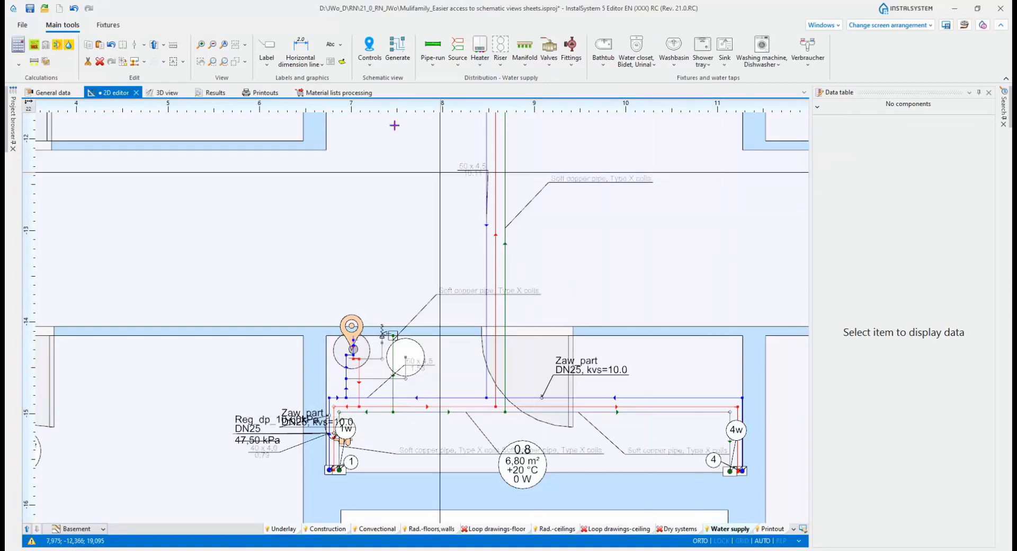
click(364, 49)
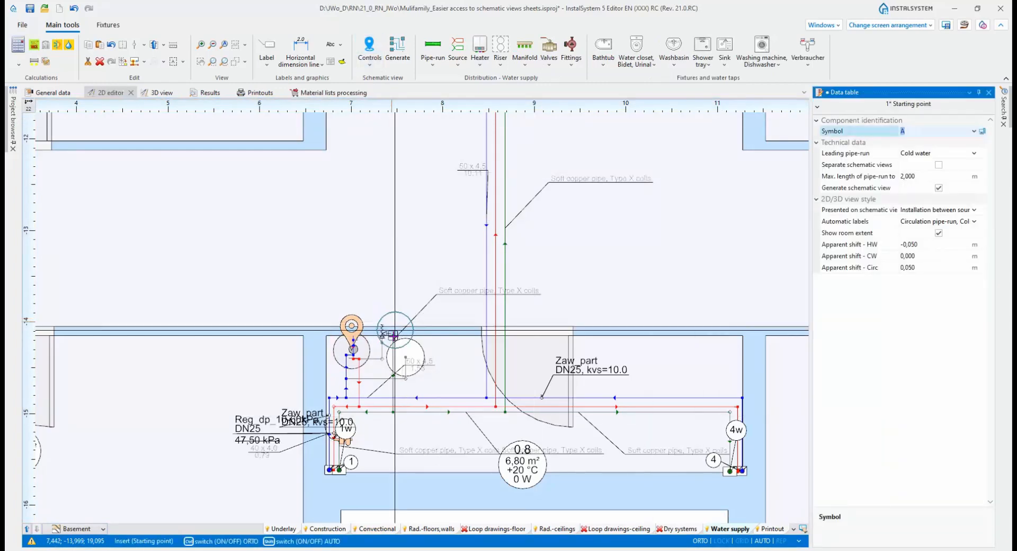
click(392, 335)
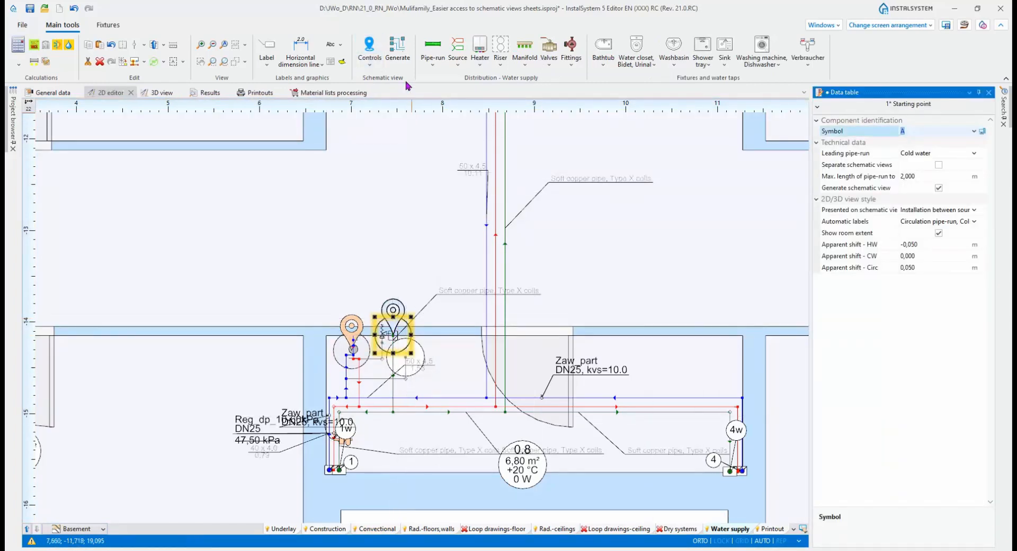
click(398, 53)
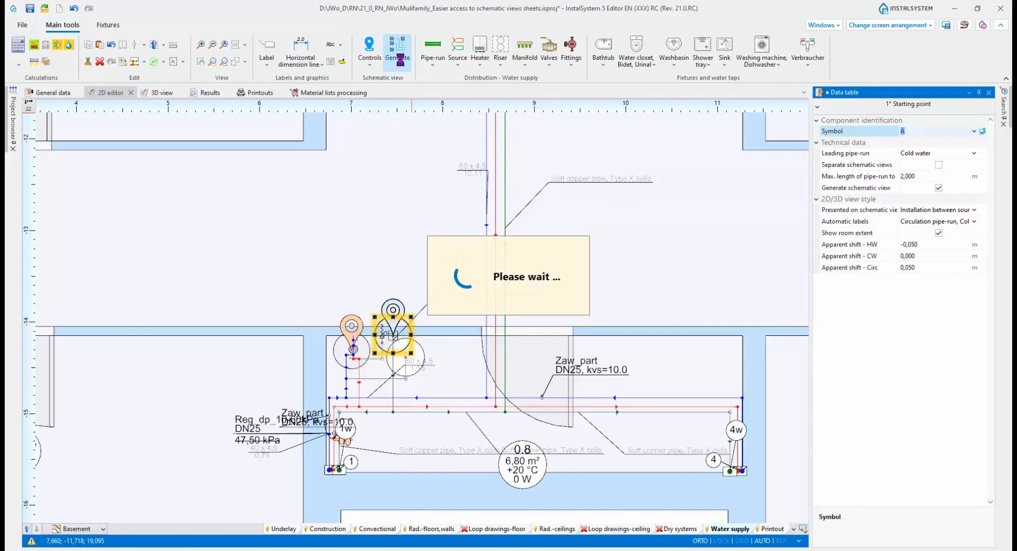
click(103, 529)
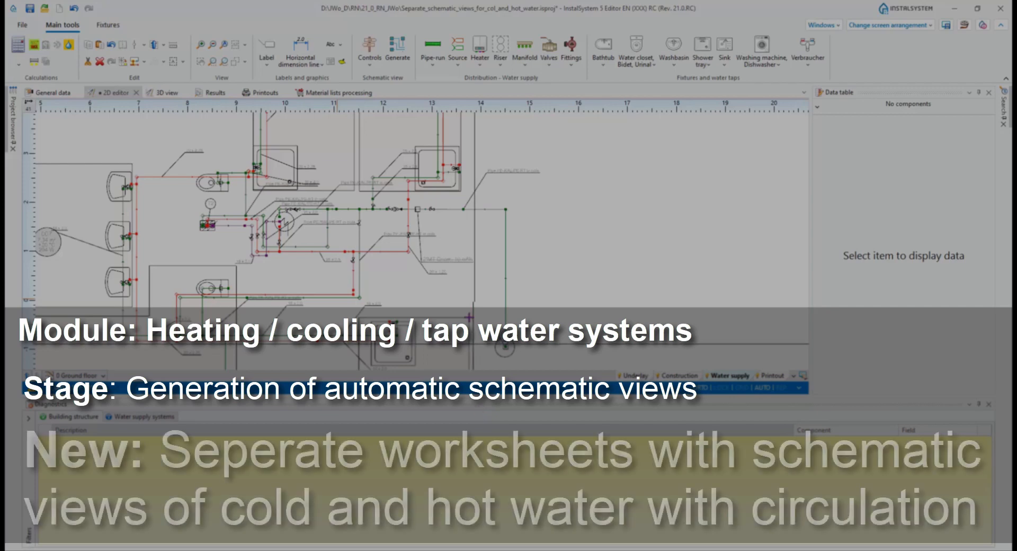
Generate the water supply schematic view from the ground floor plan, and open schematic sheet A.
click(399, 58)
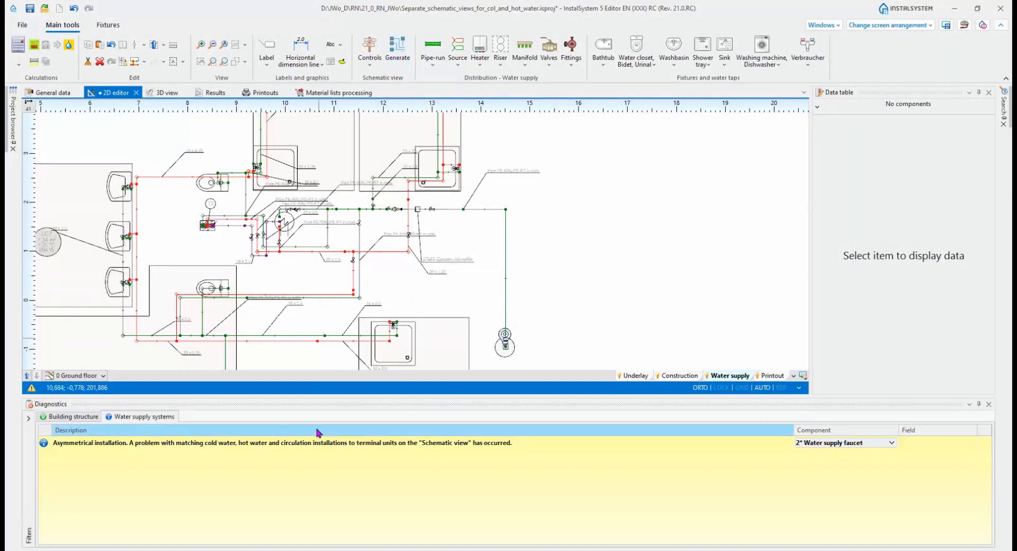
click(103, 376)
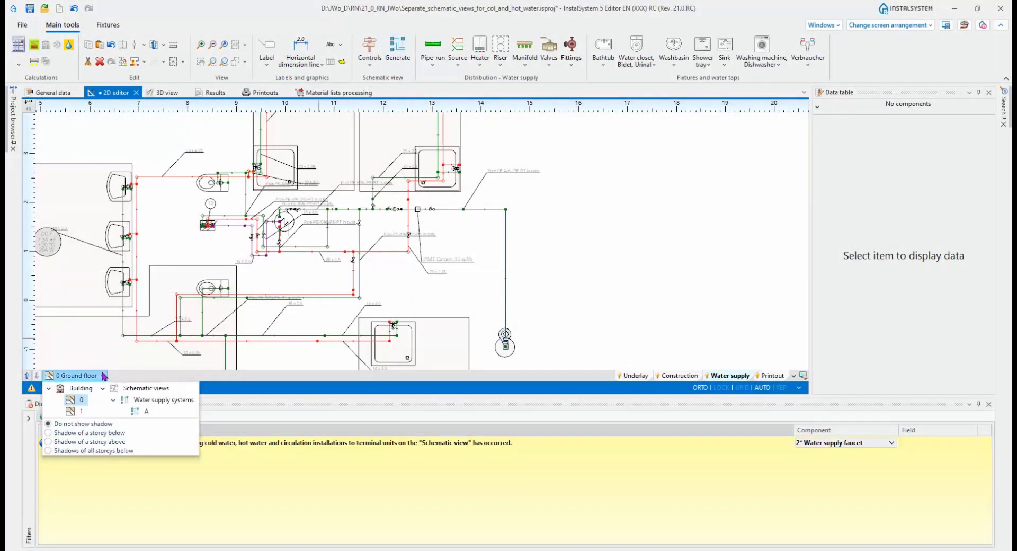
click(139, 415)
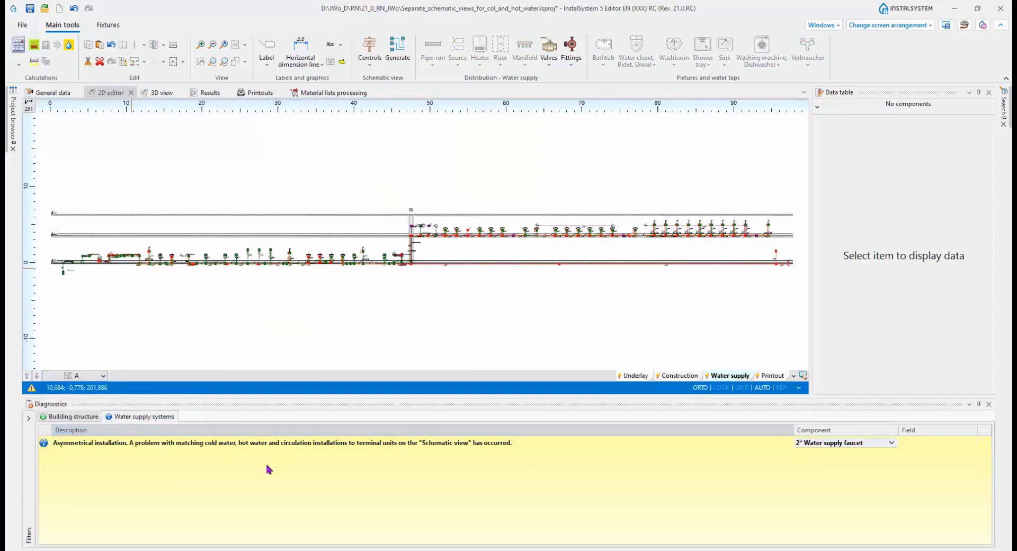
Highlight the components behind the asymmetrical installation diagnostic, and examine the marked washbasin on schematic view A up close.
click(270, 444)
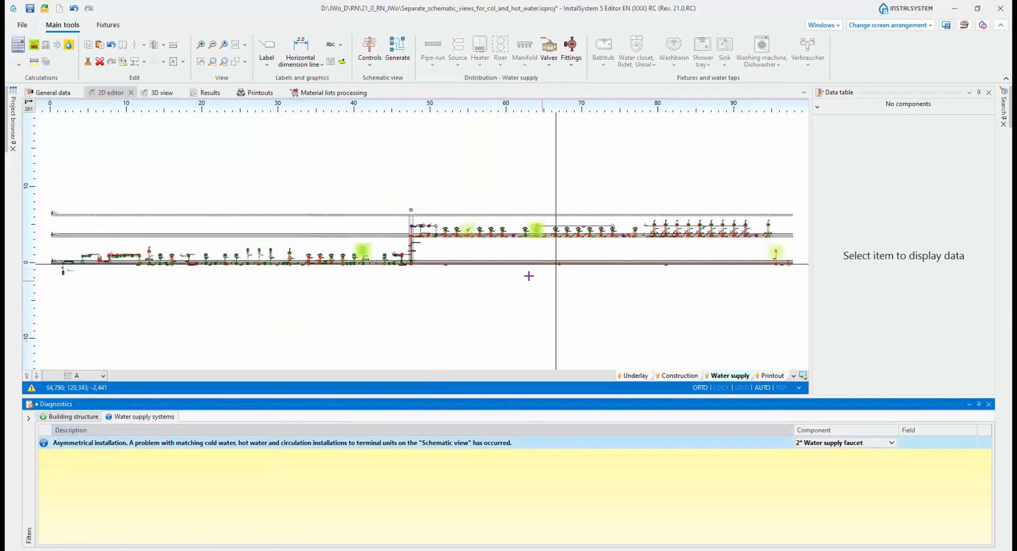
scroll(529, 276, up, 5)
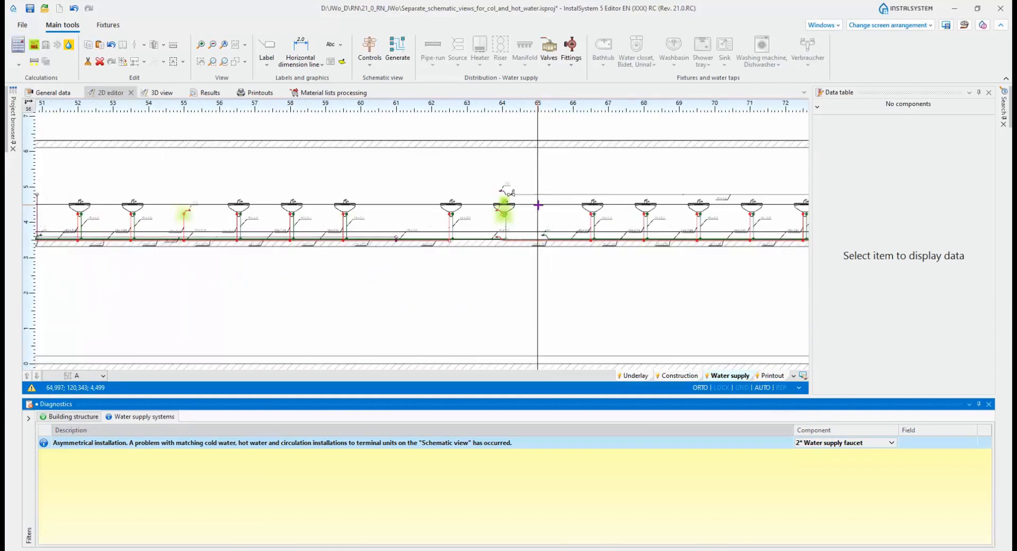
scroll(524, 209, up, 3)
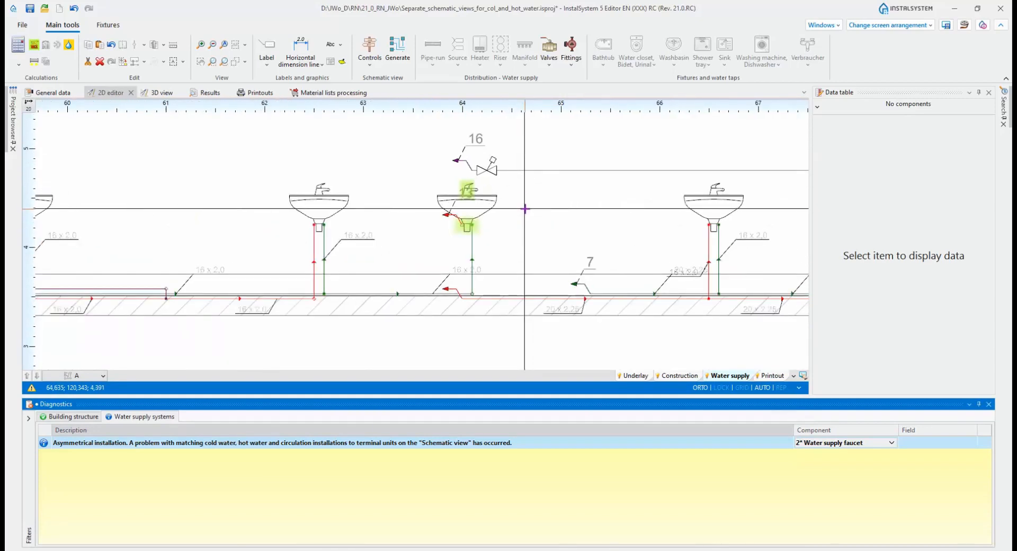
scroll(524, 209, down, 8)
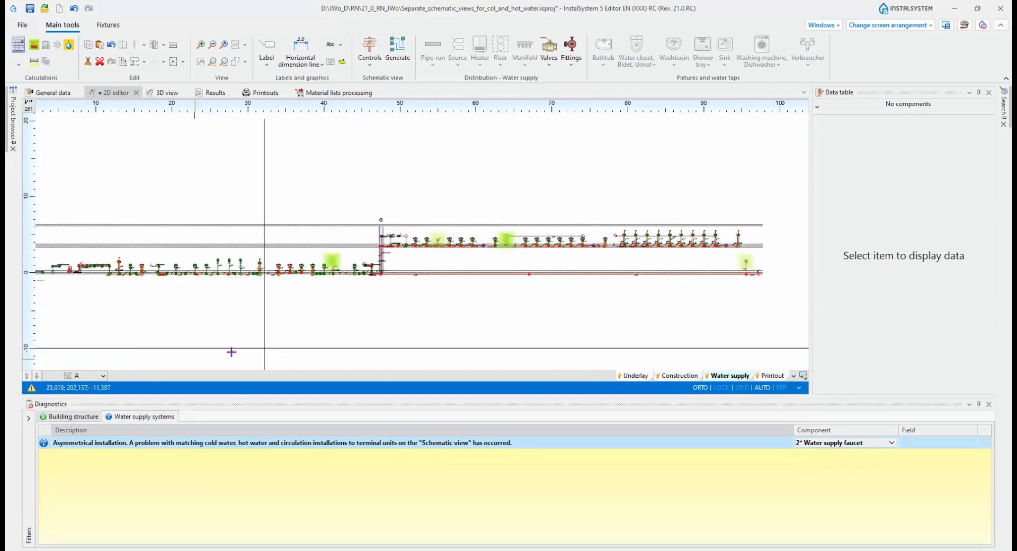
Return to the ground floor plan, and enable Separate schematic views for the water supply starting point.
click(103, 376)
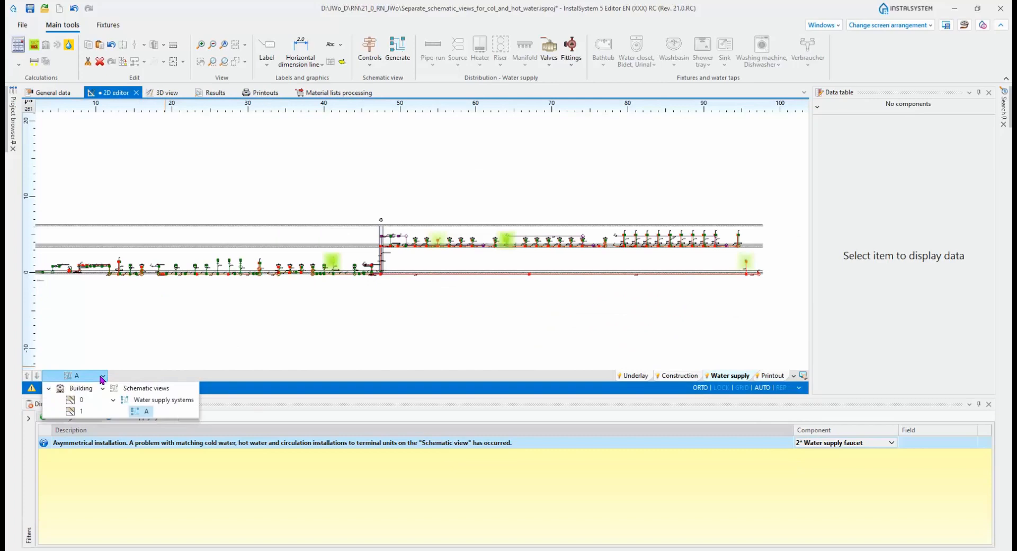
click(82, 406)
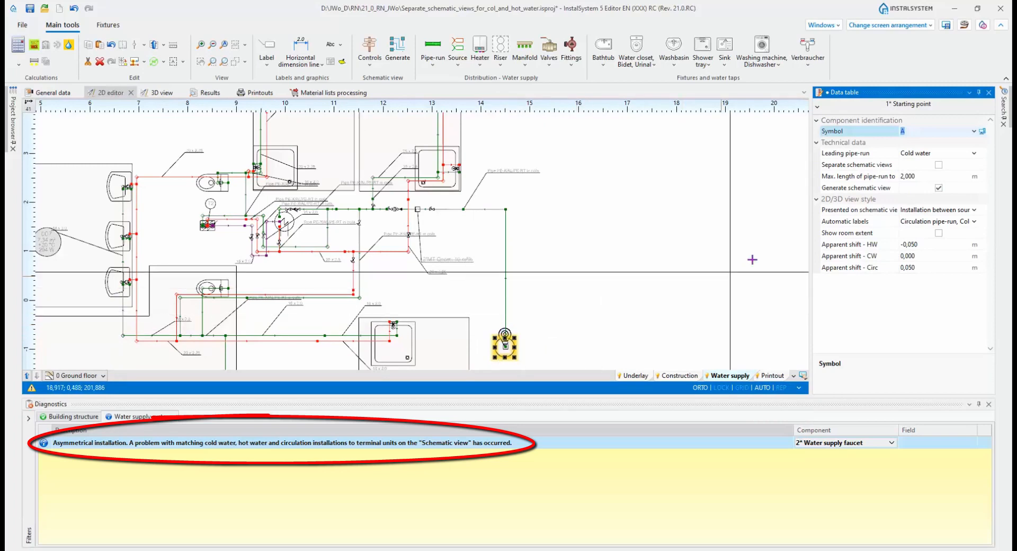
click(878, 168)
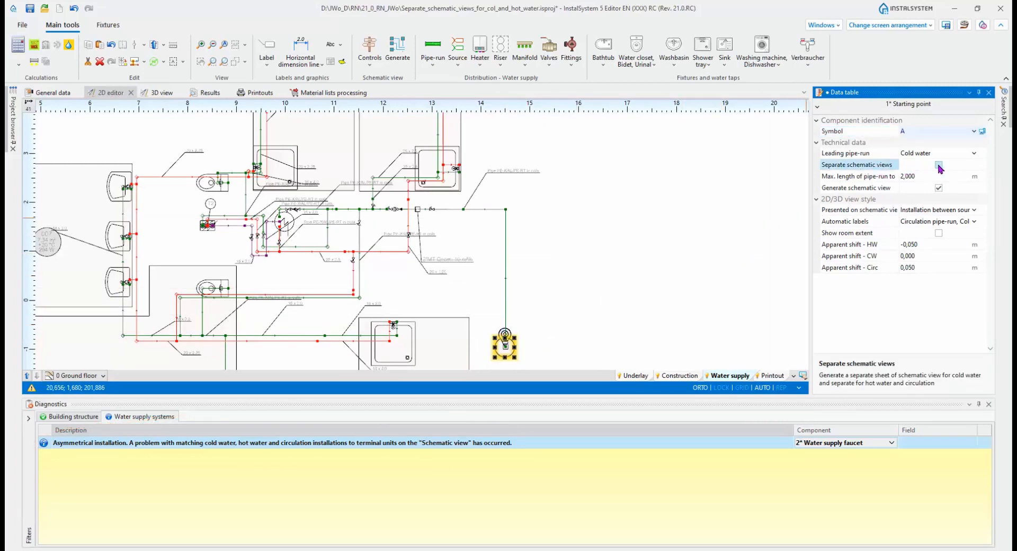
Generate the separate water supply schematic views, and open the A (Cold water) sheet.
click(396, 51)
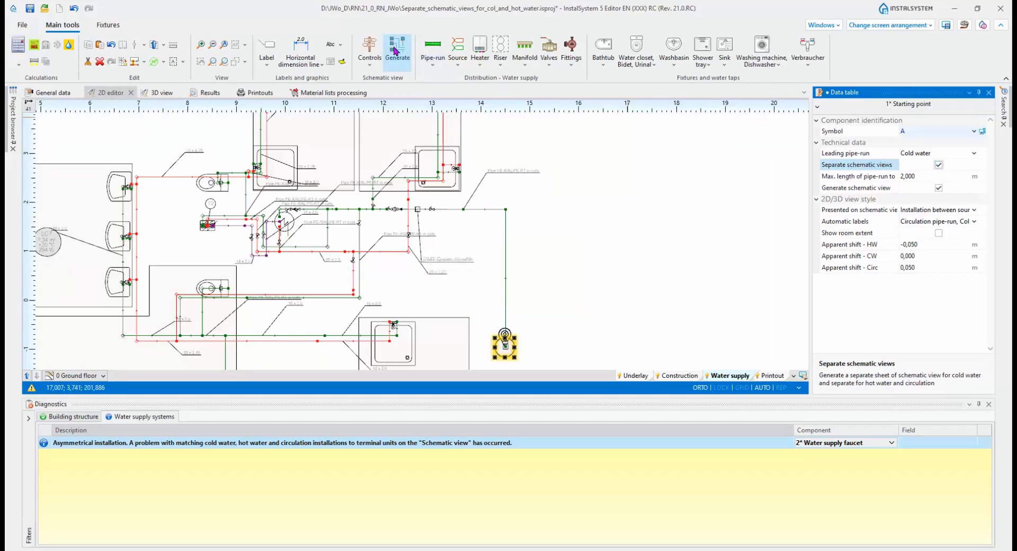
click(76, 376)
click(164, 411)
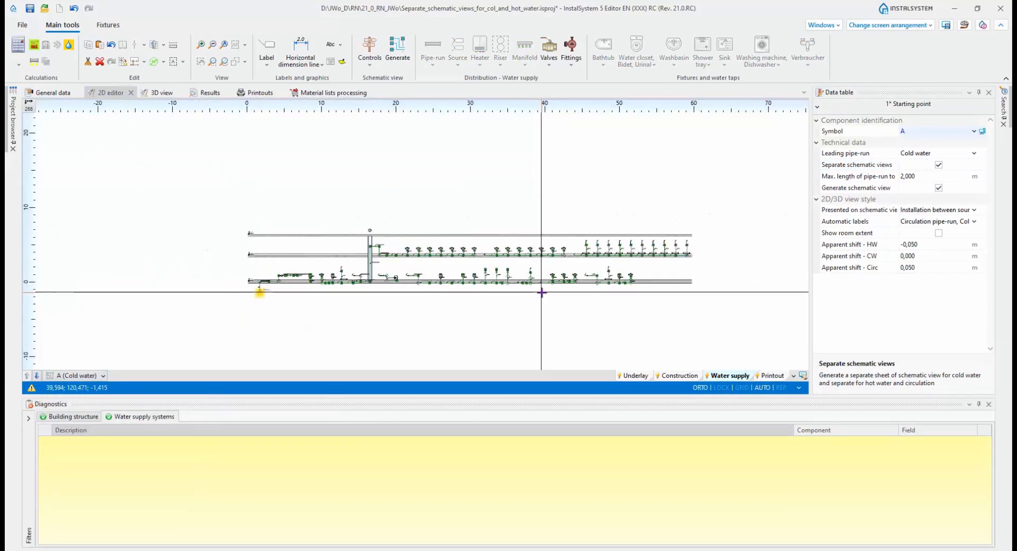
Open the A (Hot water+Circulation) schematic sheet, and examine the hot water and circulation layout.
click(77, 375)
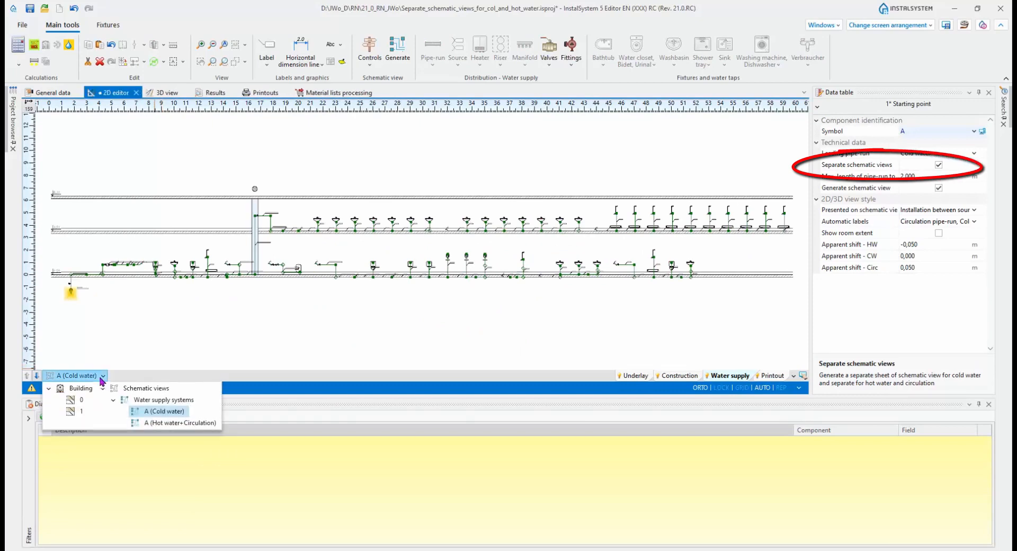
click(151, 424)
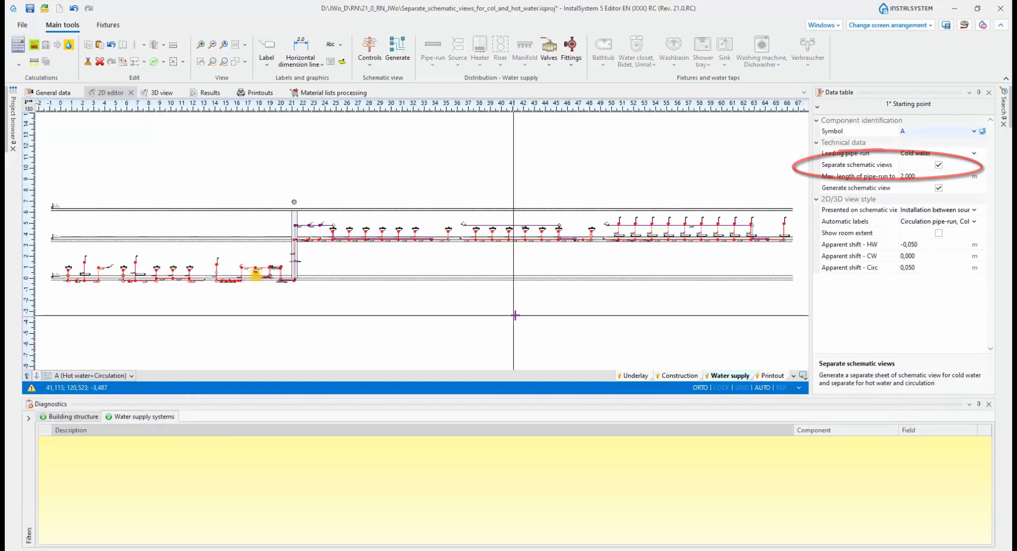
scroll(524, 315, down, 3)
scroll(532, 315, up, 3)
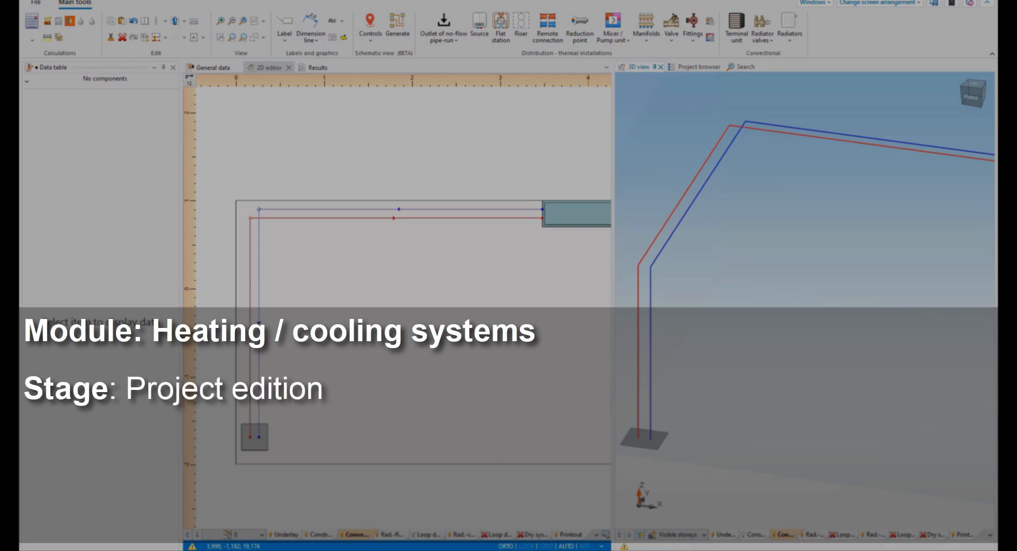
Place an outlet of no-flow pipe-run beside the vertical pipes in the plan, with a height of 0.50 m relative to the pipe-run.
click(445, 40)
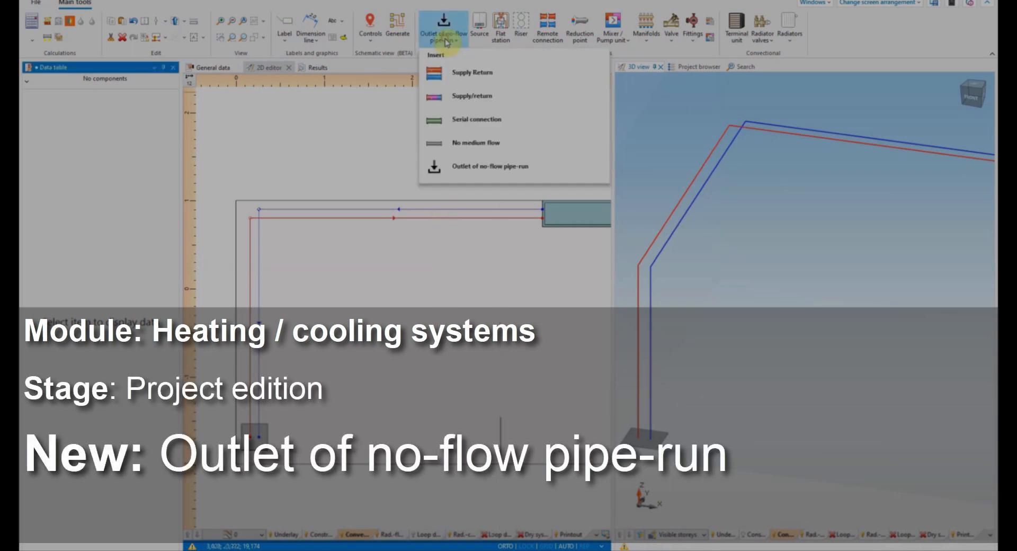
click(451, 172)
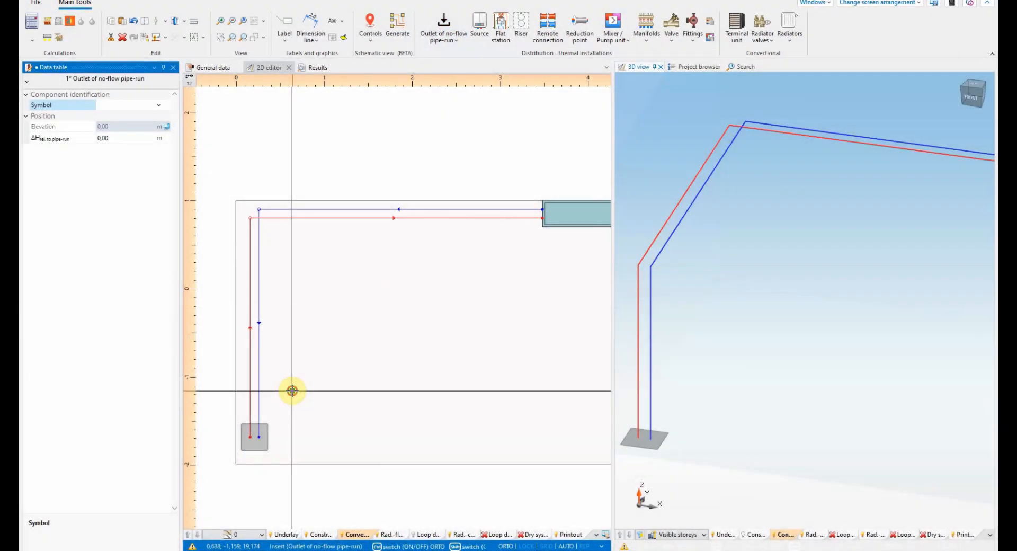
click(292, 391)
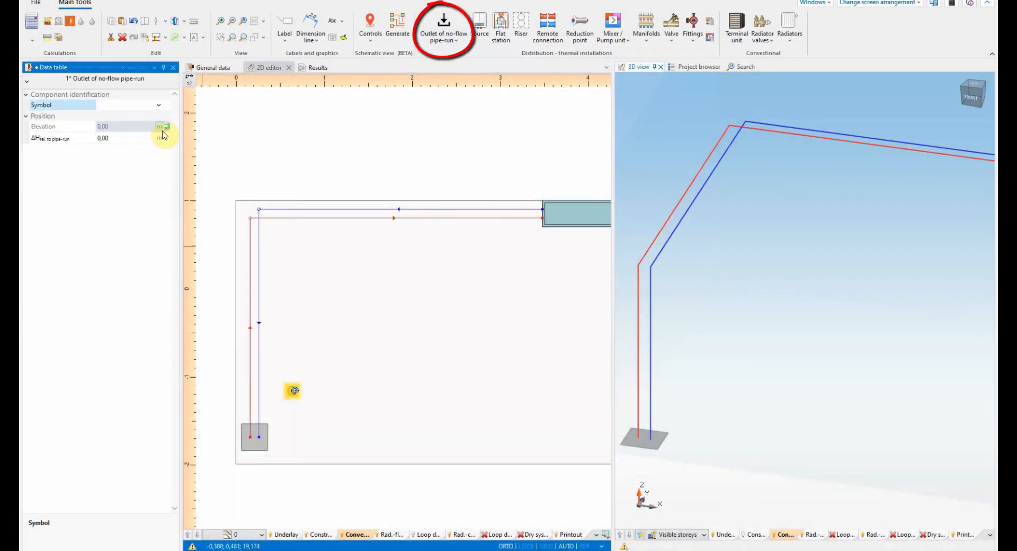
click(134, 138)
click(90, 143)
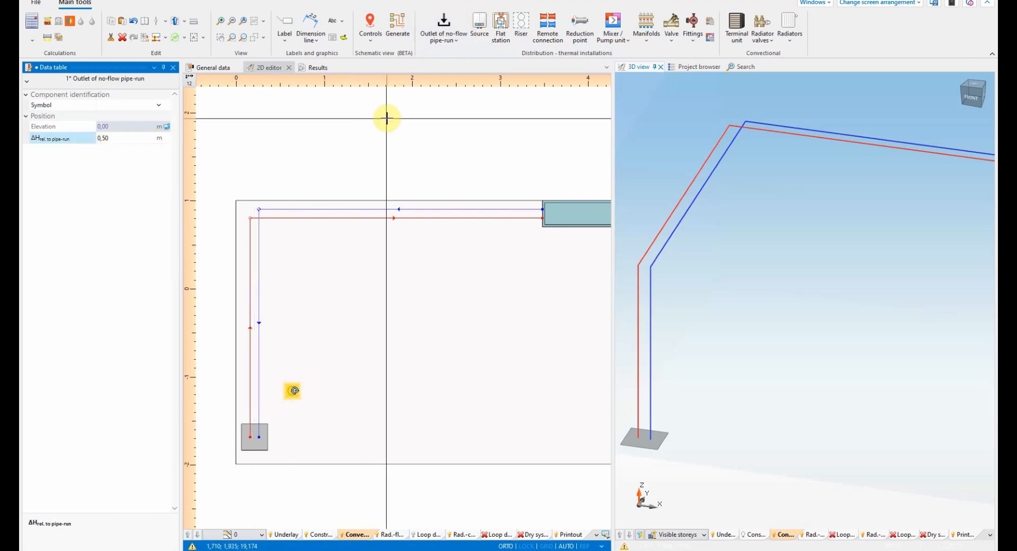
Draw a no medium flow pipe-run at 1.80 m elevation from the outlet to the vertical blue return pipe in the plan.
click(451, 43)
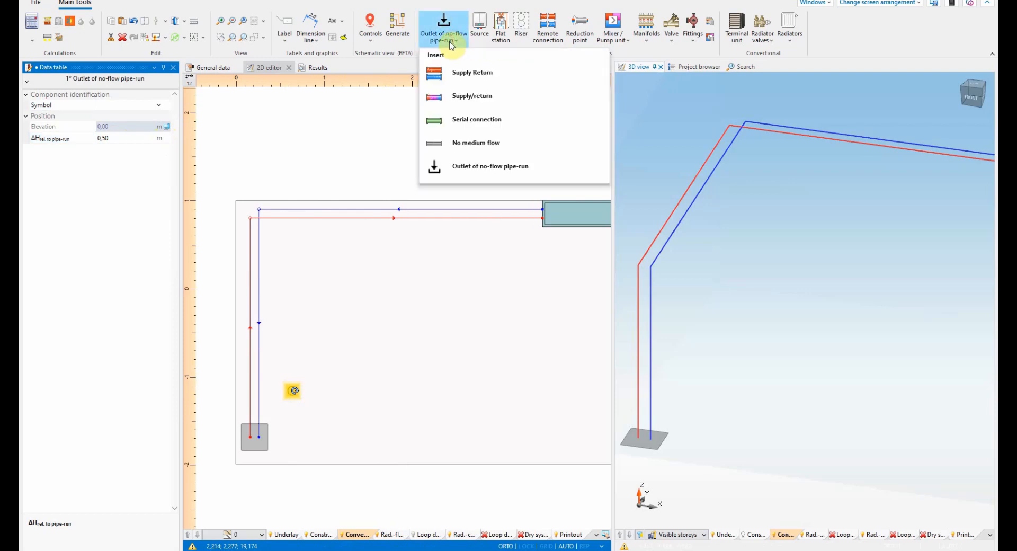
click(434, 144)
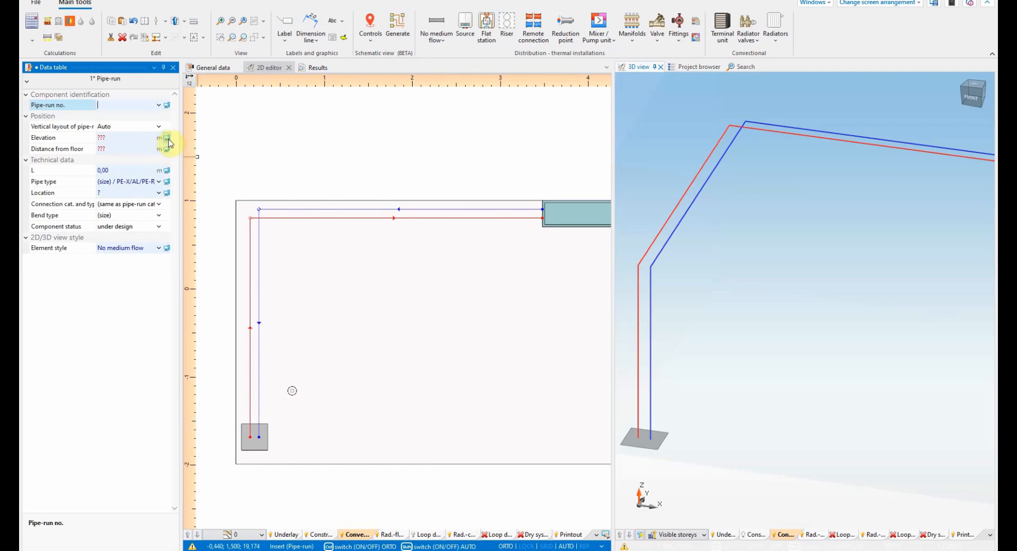
click(167, 139)
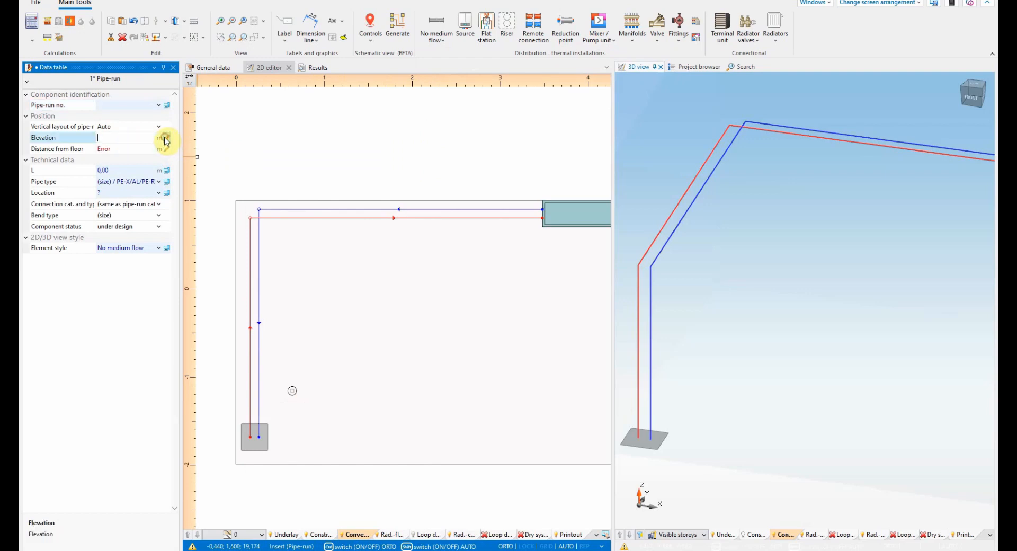
click(120, 138)
text(1,8)
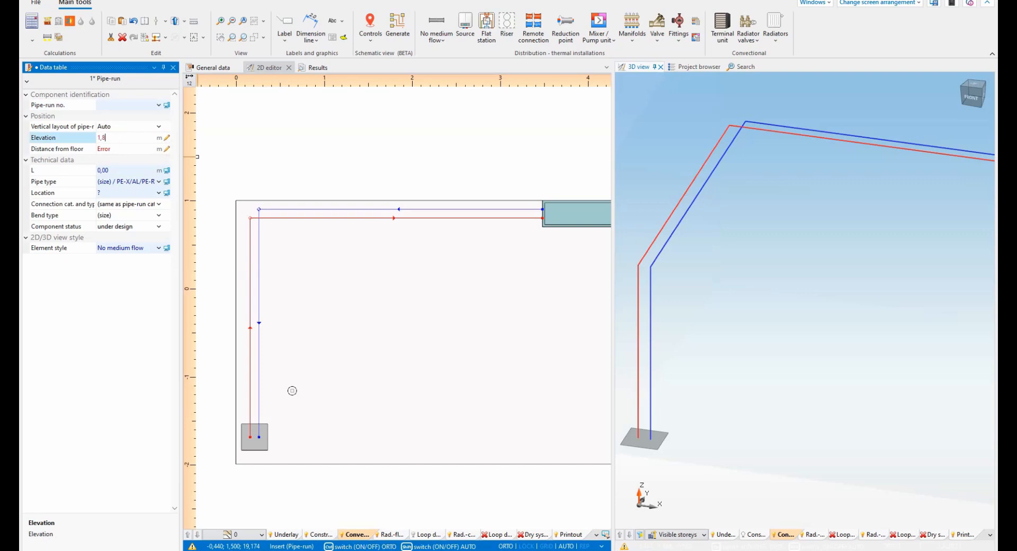
key(Return)
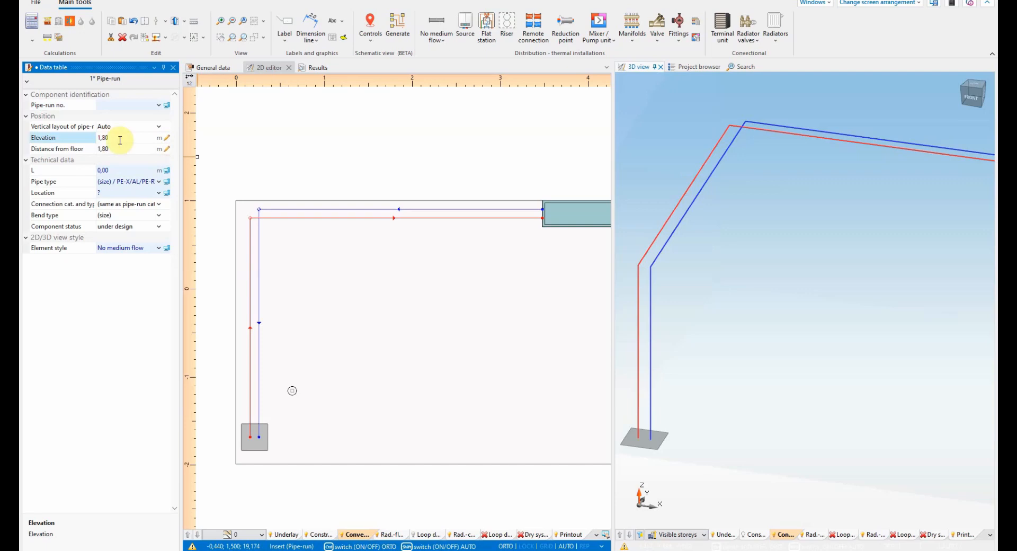
scroll(220, 385, up, 4)
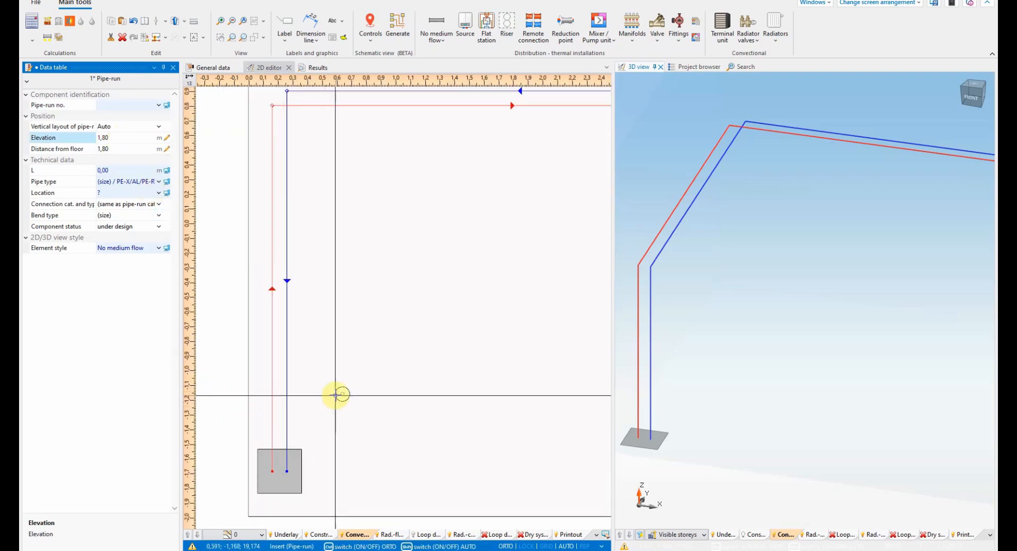
click(335, 395)
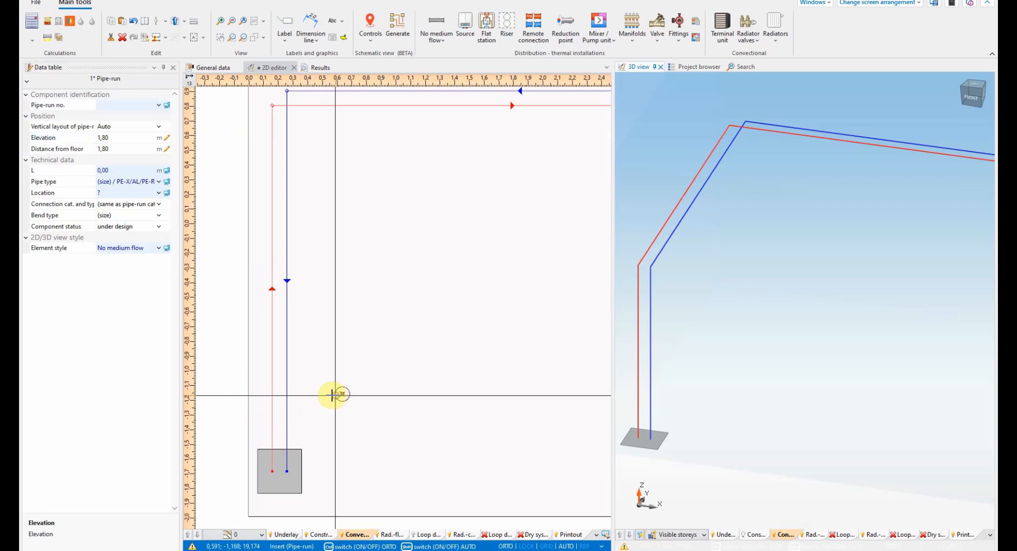
click(289, 395)
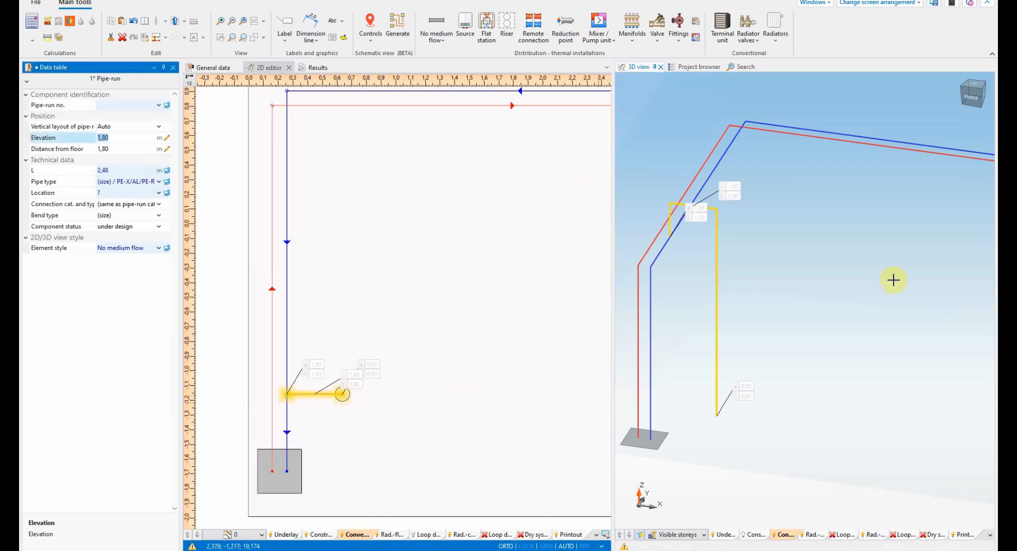
click(885, 247)
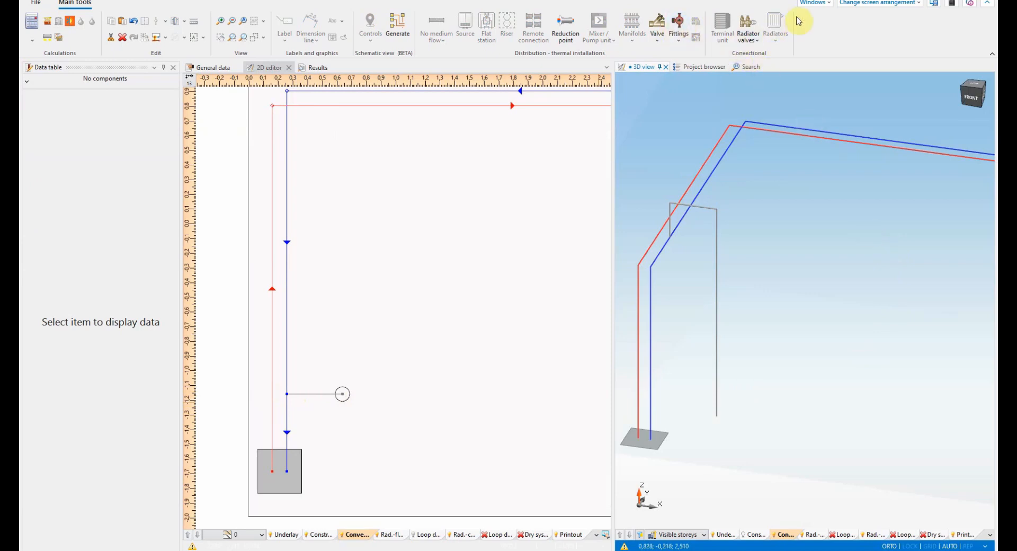
Insert a valve near the lower end of the vertical no-flow pipe-run in the 3D view.
click(653, 43)
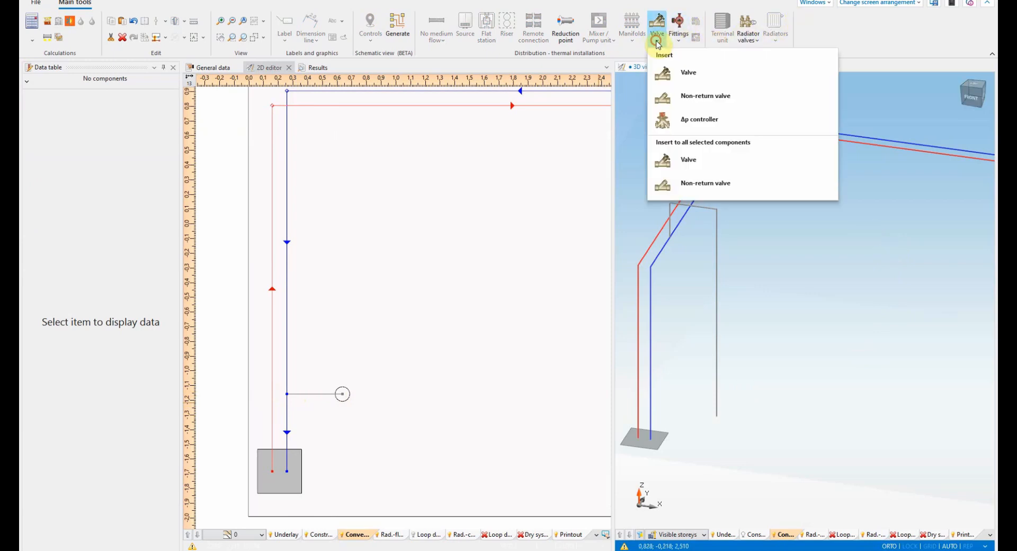
click(673, 77)
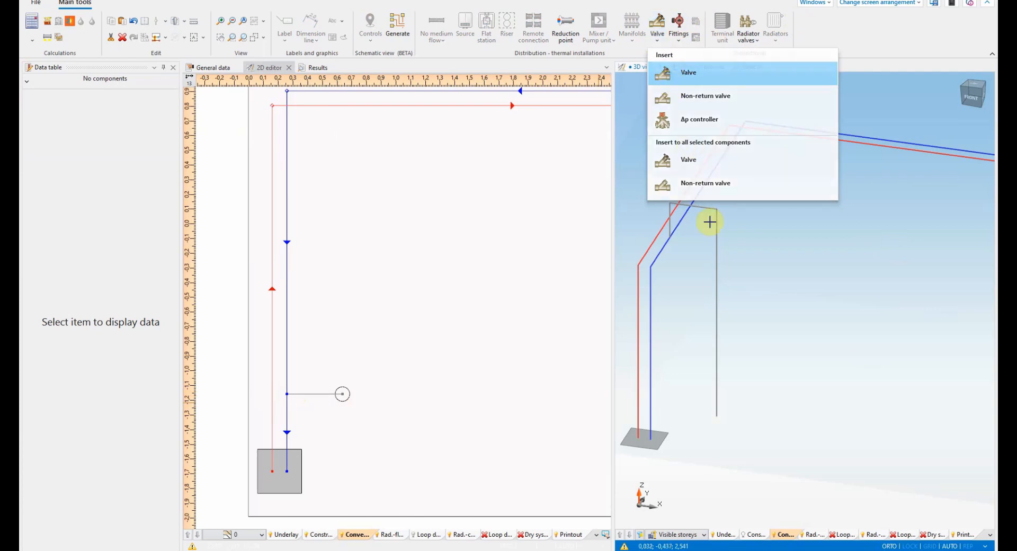
click(717, 379)
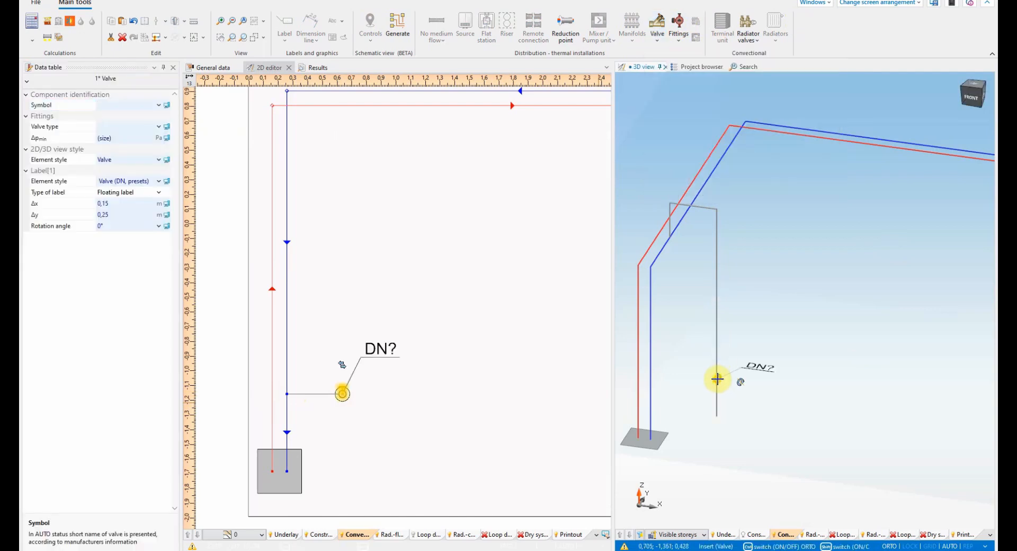
key(Escape)
scroll(678, 380, up, 3)
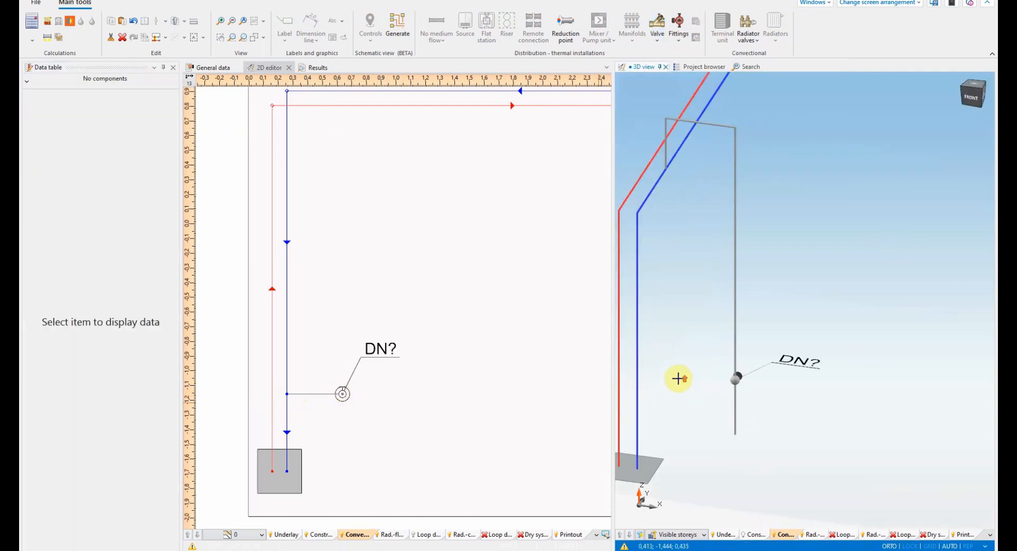
scroll(830, 382, down, 5)
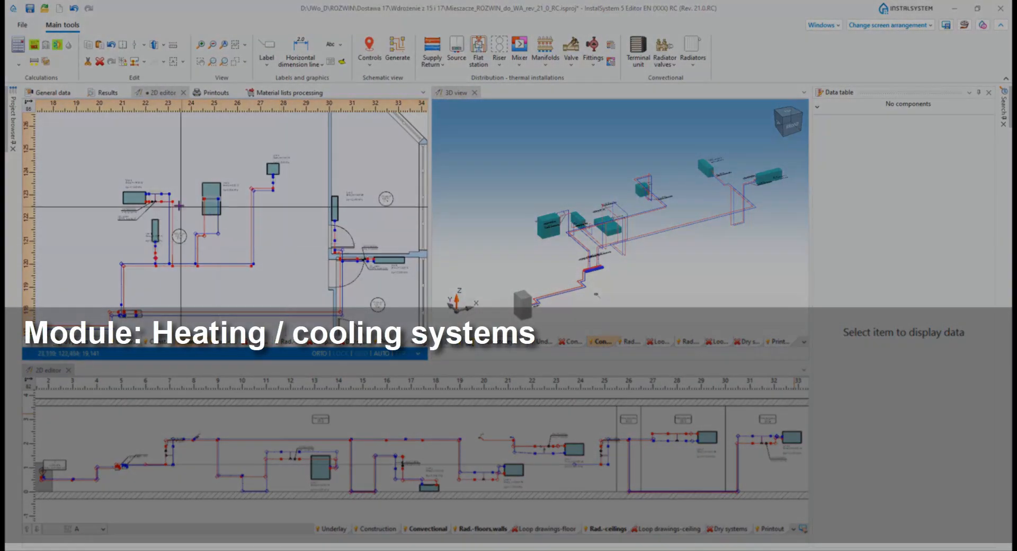
Examine the connection type variants and 3D orientation preview for terminal unit Unit 3.
click(140, 197)
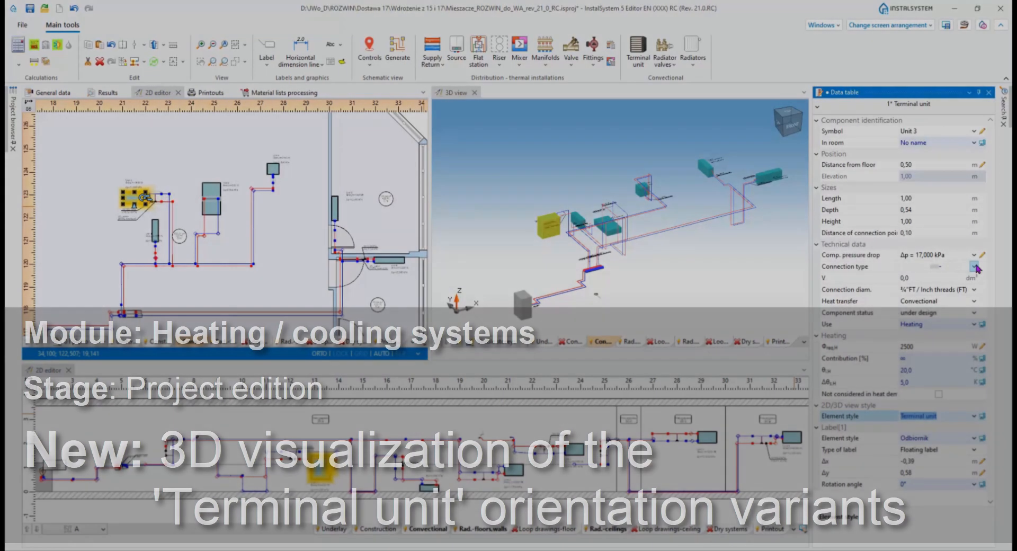
click(975, 267)
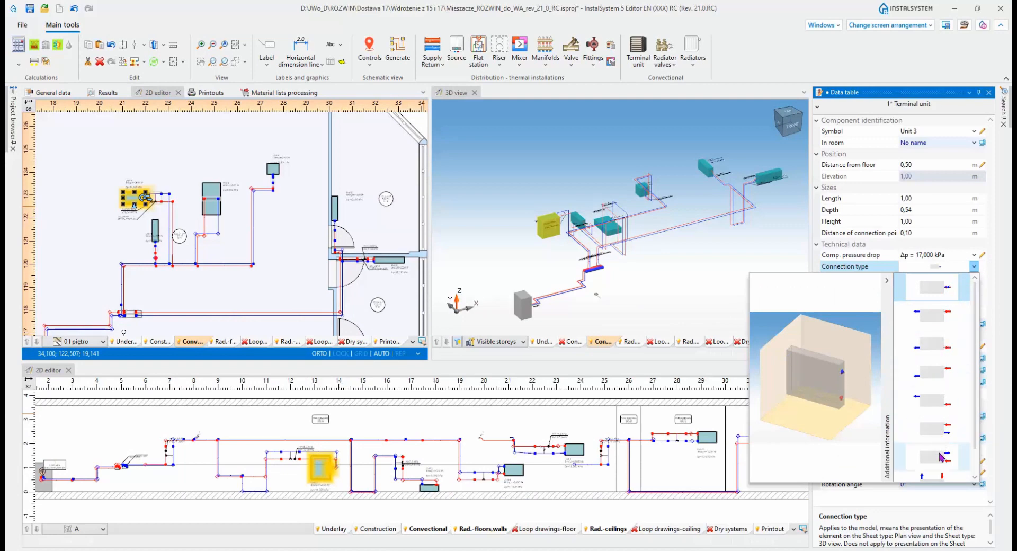
click(974, 478)
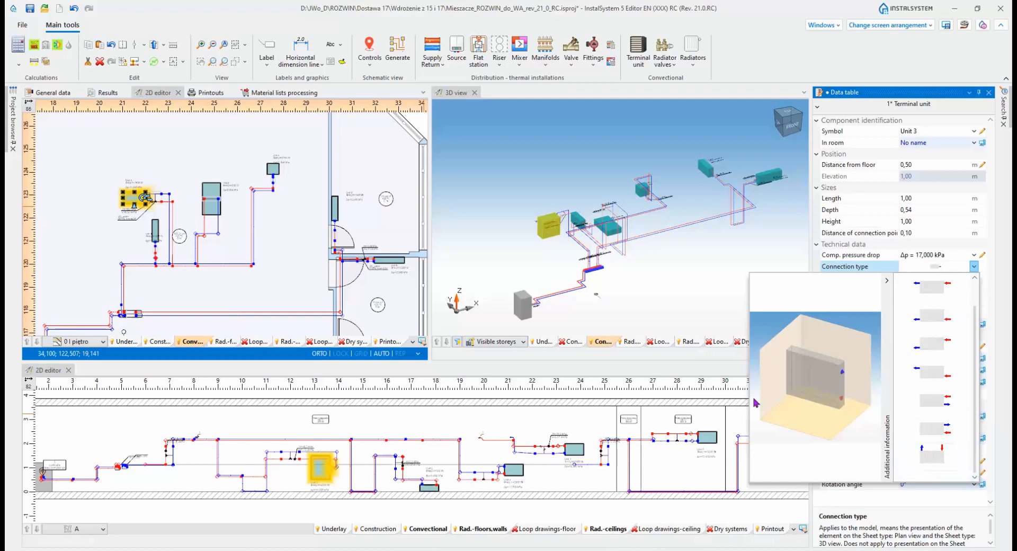
click(207, 186)
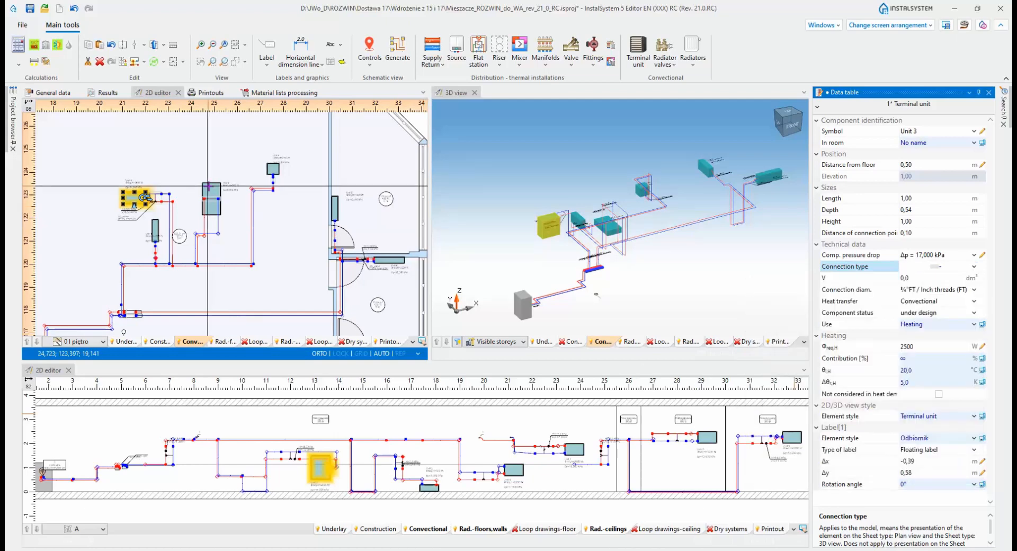
Examine the connection type previews for terminal unit Unit 2 and for the wide terminal unit near the doorway in the plan.
click(208, 186)
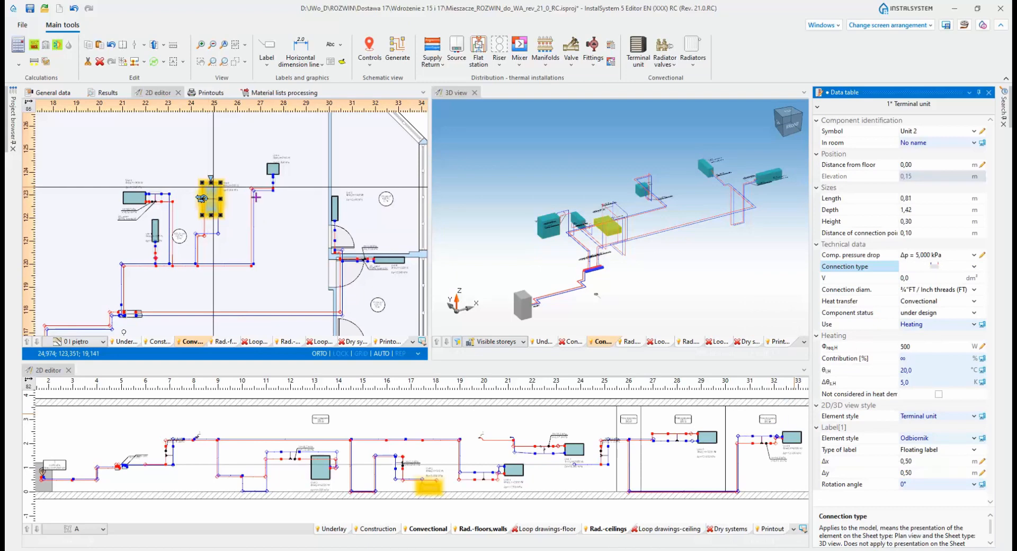
click(974, 267)
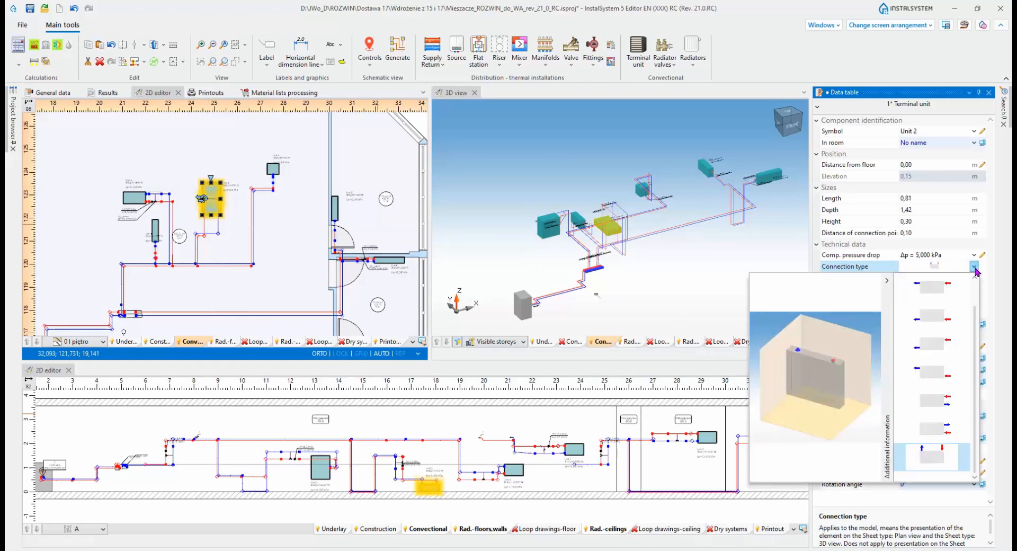
click(975, 268)
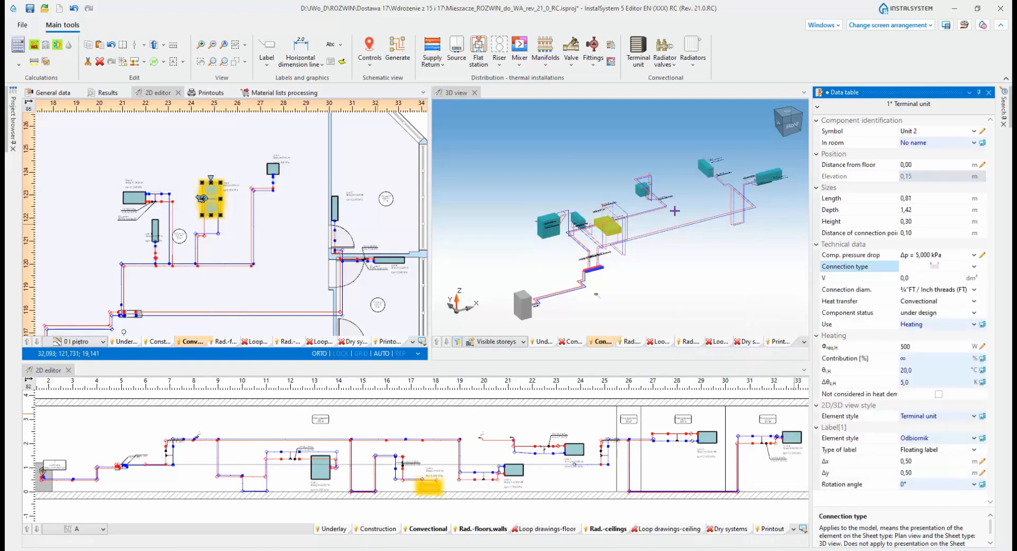
click(393, 260)
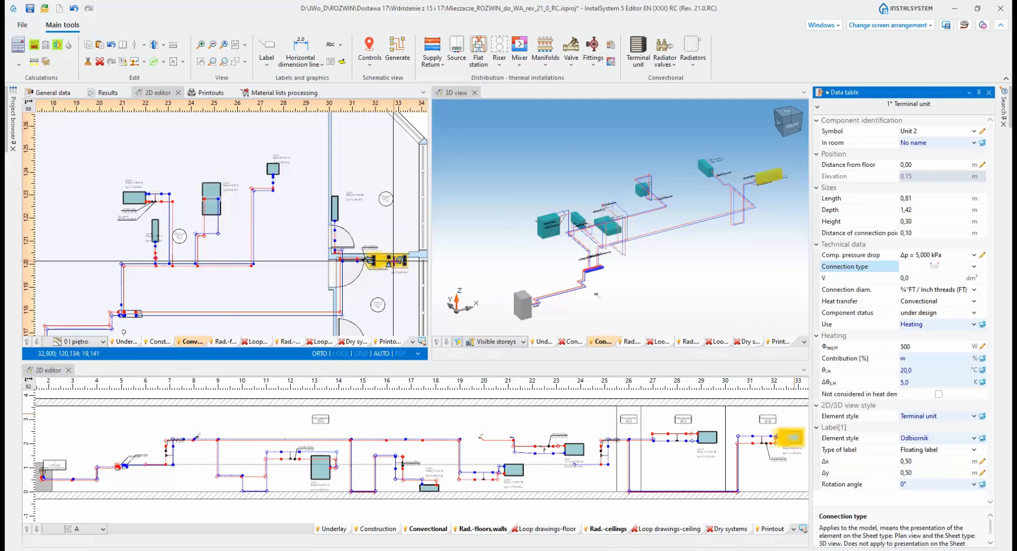
click(974, 267)
click(975, 266)
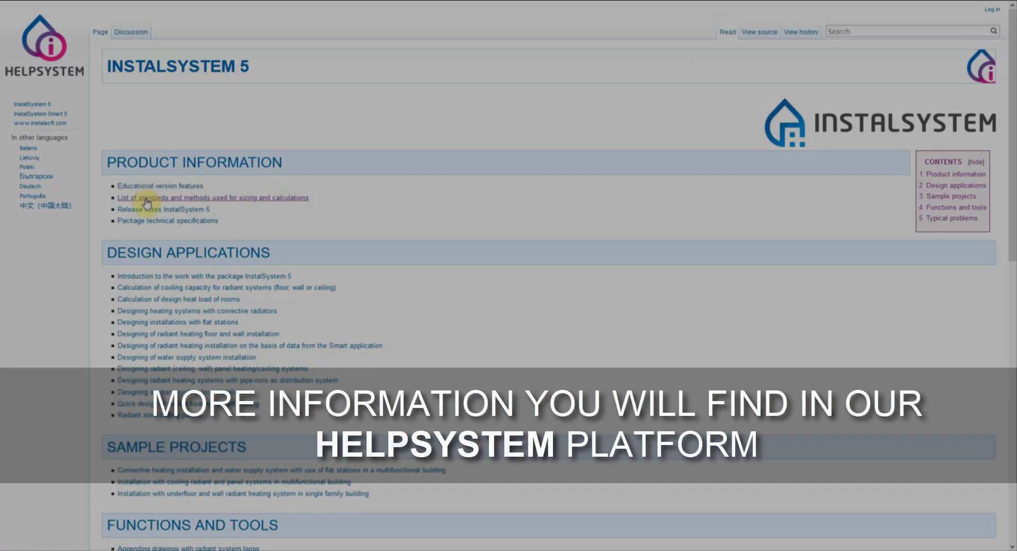
On the HelpSystem website, open the InstalSystem 5 release notes and read through to the Rev. 18.0 base module changes.
click(146, 210)
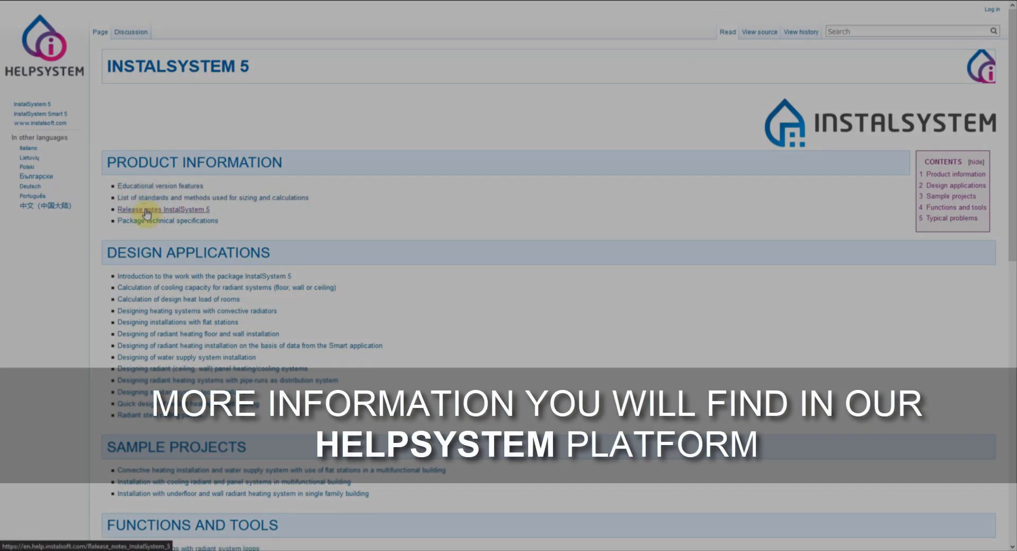
scroll(151, 213, down, 1)
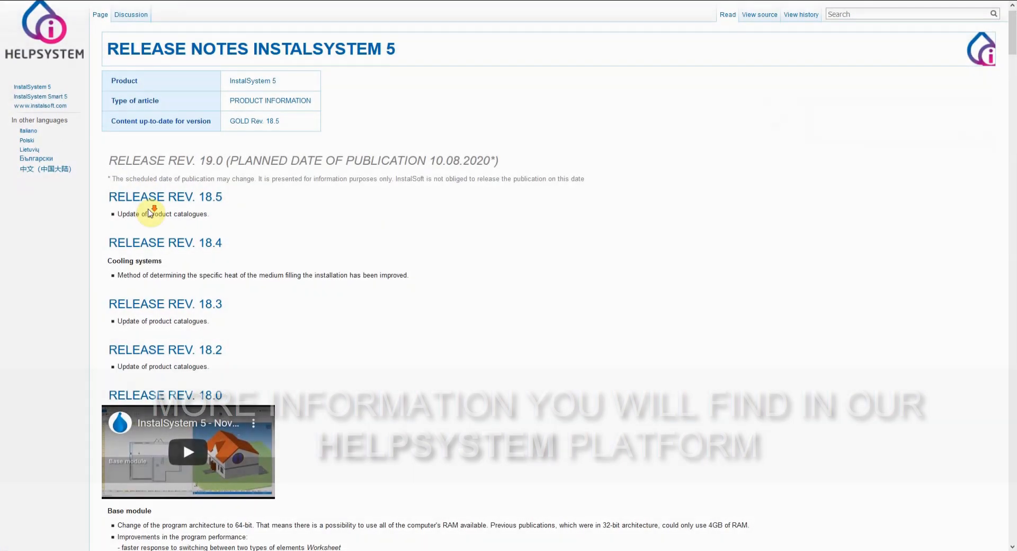
scroll(150, 212, down, 4)
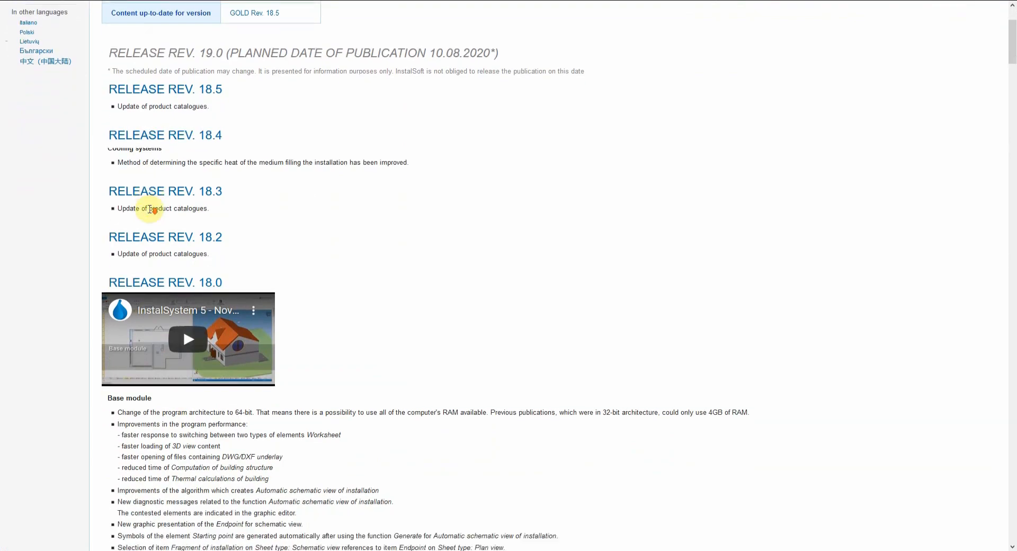
scroll(150, 210, down, 5)
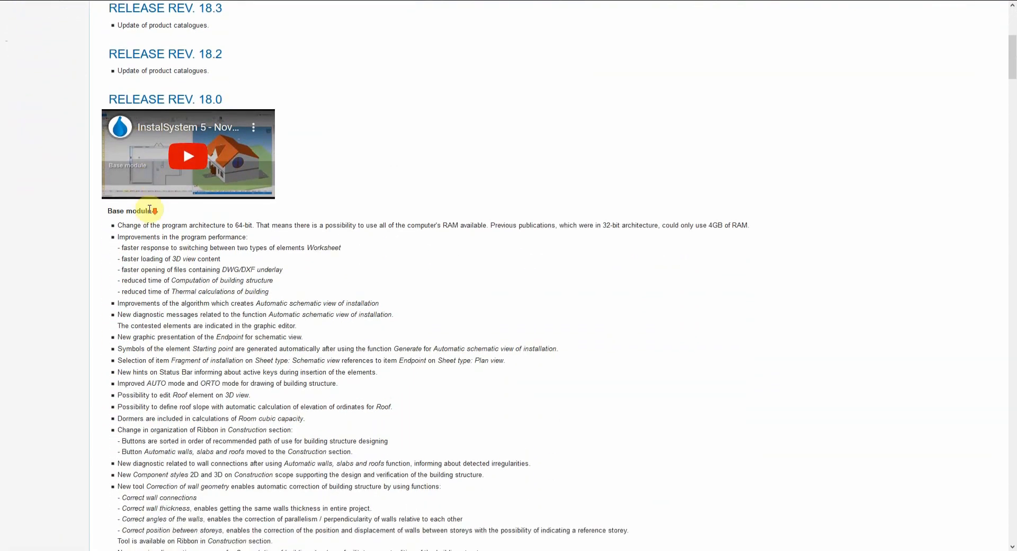
scroll(150, 211, down, 2)
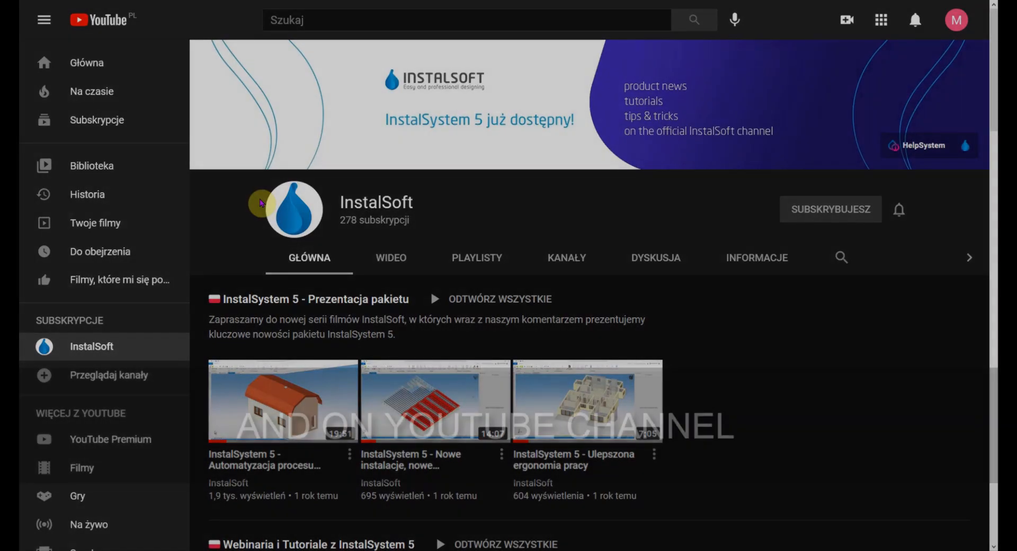
Look through the video playlists on the InstalSoft YouTube channel's home page, down to the English "Novelties in releases" series.
scroll(261, 203, down, 3)
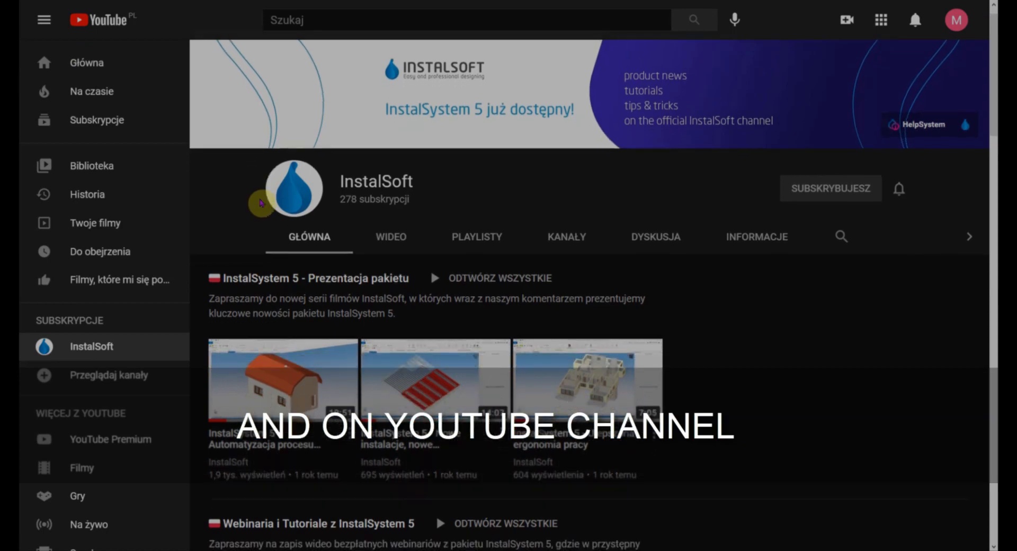
scroll(261, 203, down, 3)
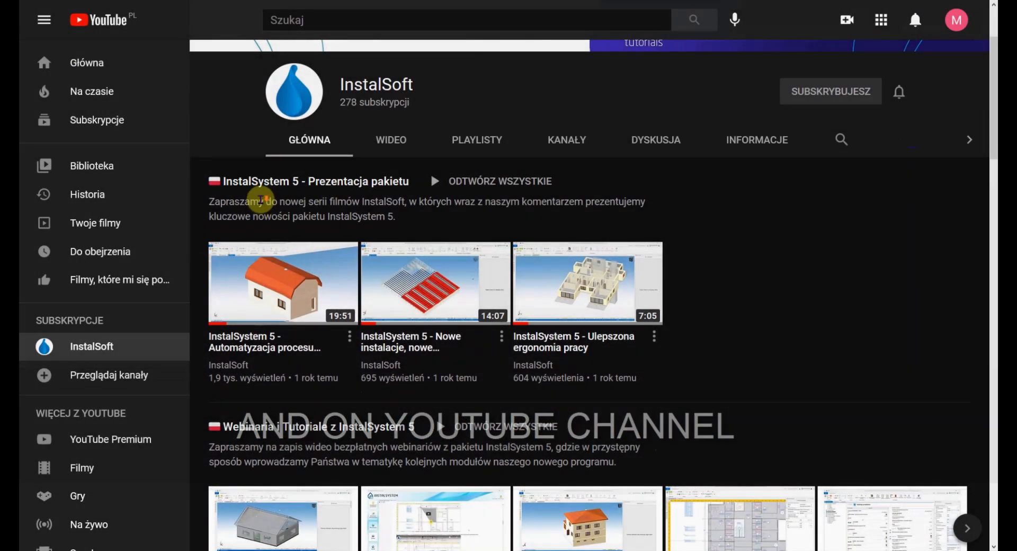
scroll(261, 203, down, 5)
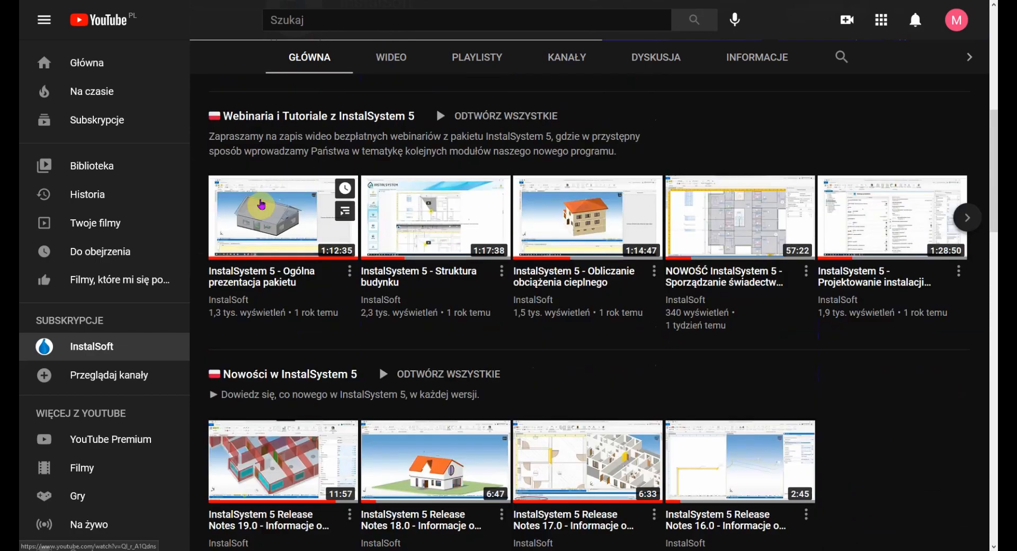
scroll(261, 204, down, 4)
scroll(261, 204, down, 3)
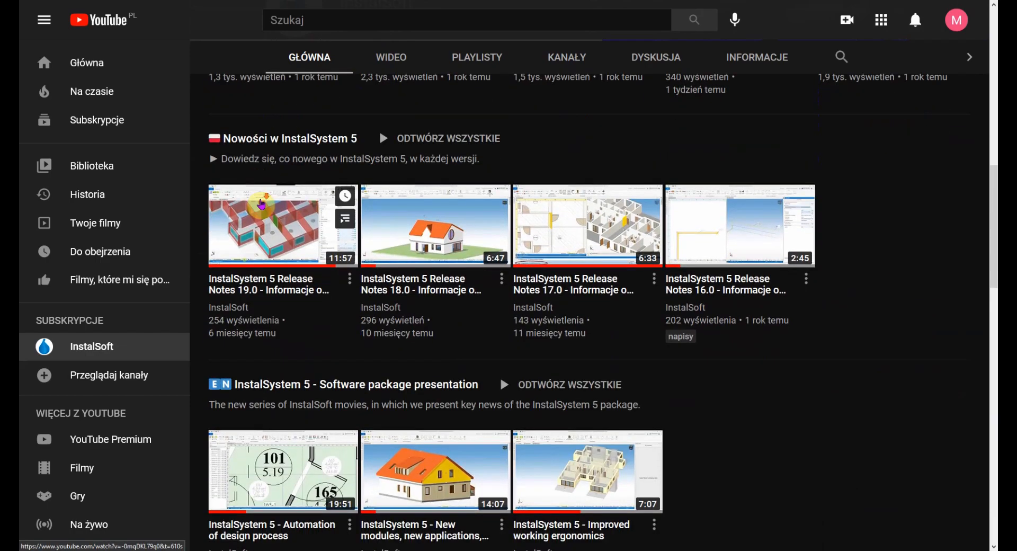
scroll(261, 204, down, 4)
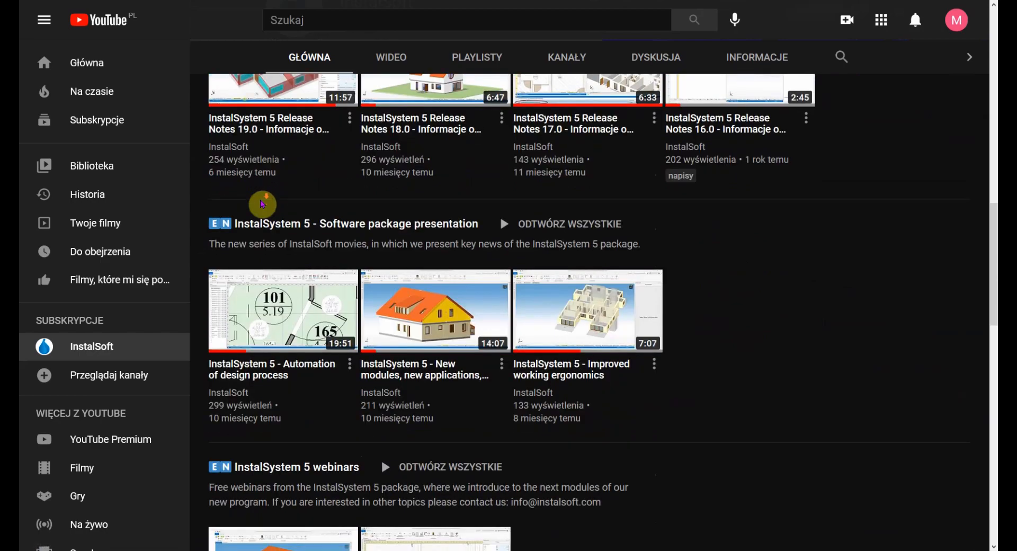
scroll(263, 204, down, 3)
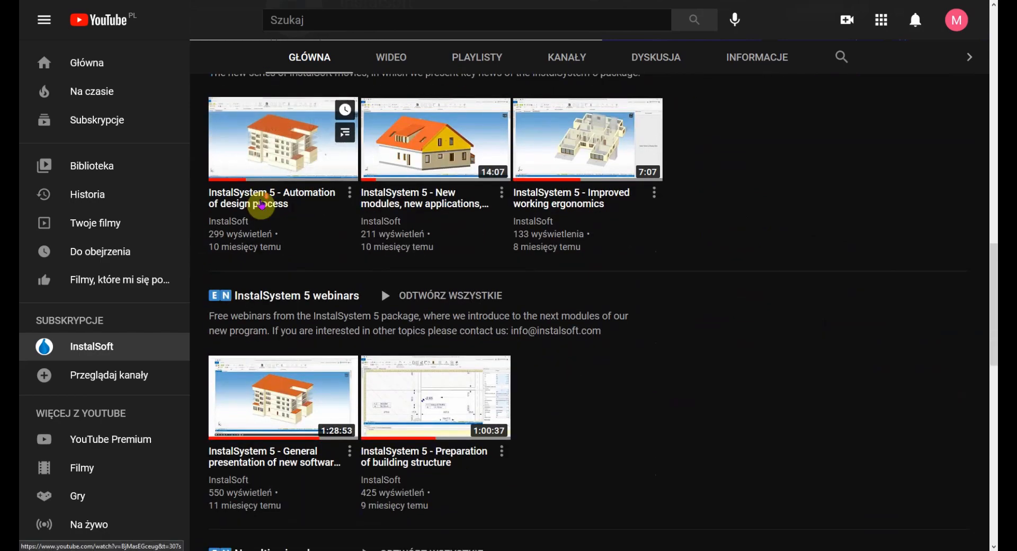
scroll(262, 206, down, 1)
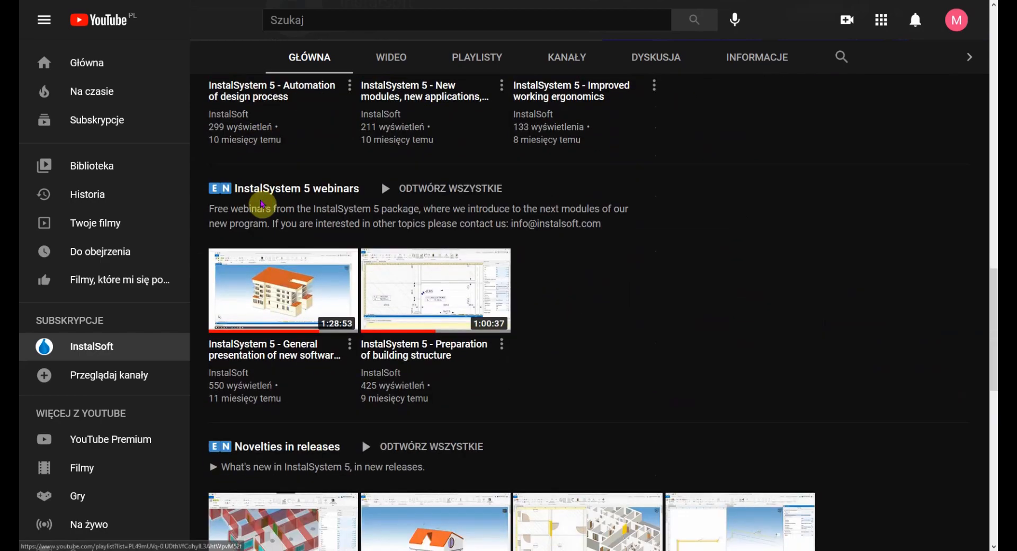
scroll(261, 206, down, 2)
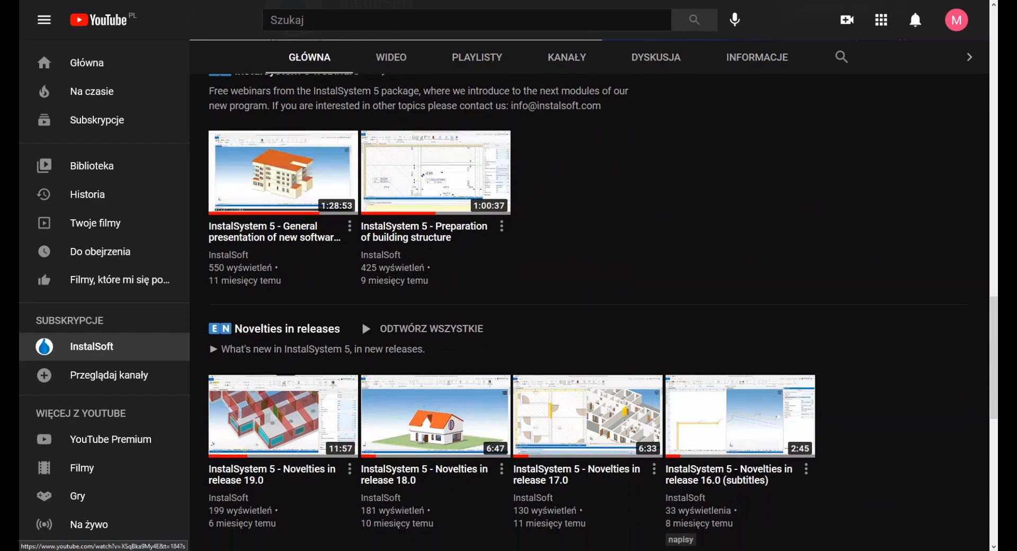